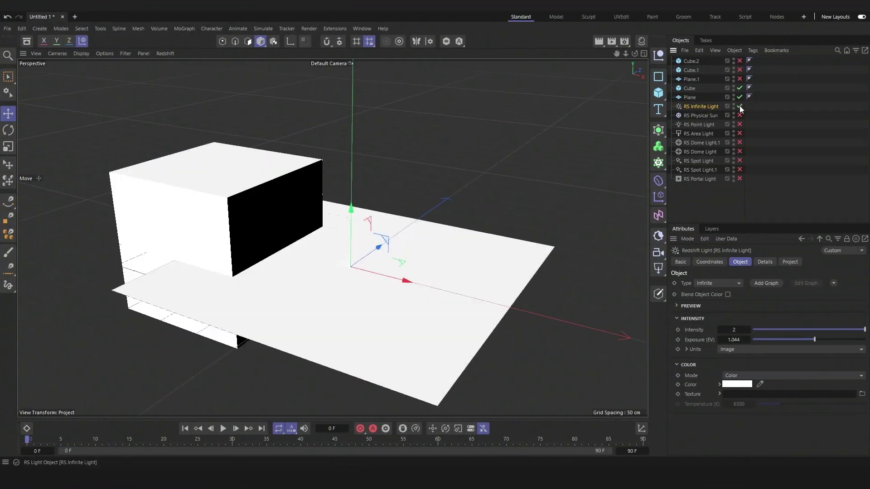
# Step: Enable the RS Infinite Light, preview it in the Redshift Render View, and rotate it to relight the scene
pyautogui.click(165, 54)
pyautogui.click(181, 70)
pyautogui.press('r')
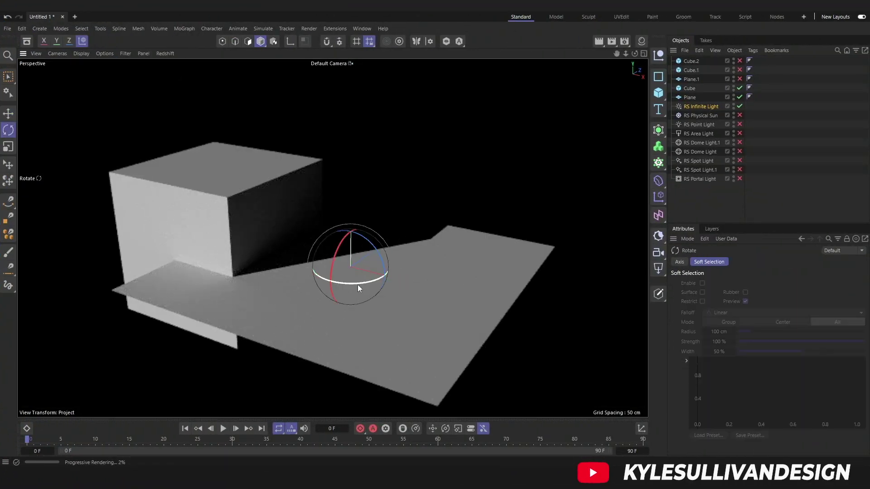
pyautogui.moveTo(357, 285); pyautogui.dragTo(347, 227)
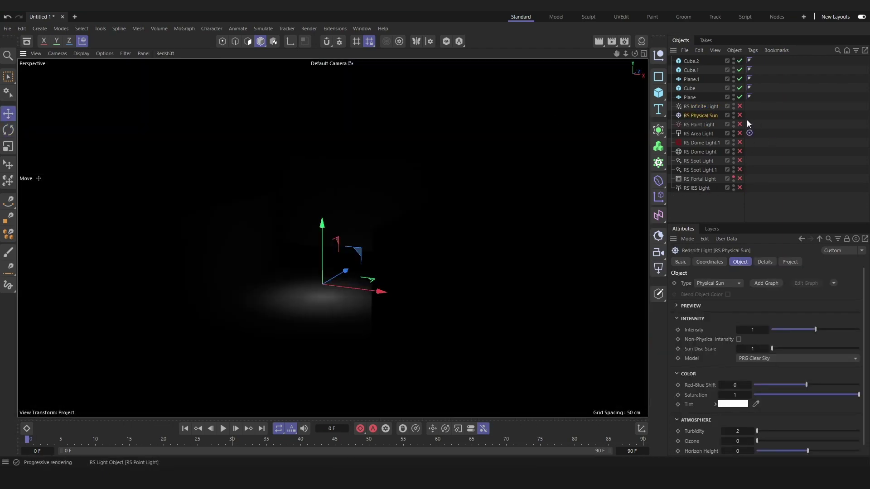
# Step: Enable the RS Physical Sun and rotate it to change the shadow direction
pyautogui.click(739, 115)
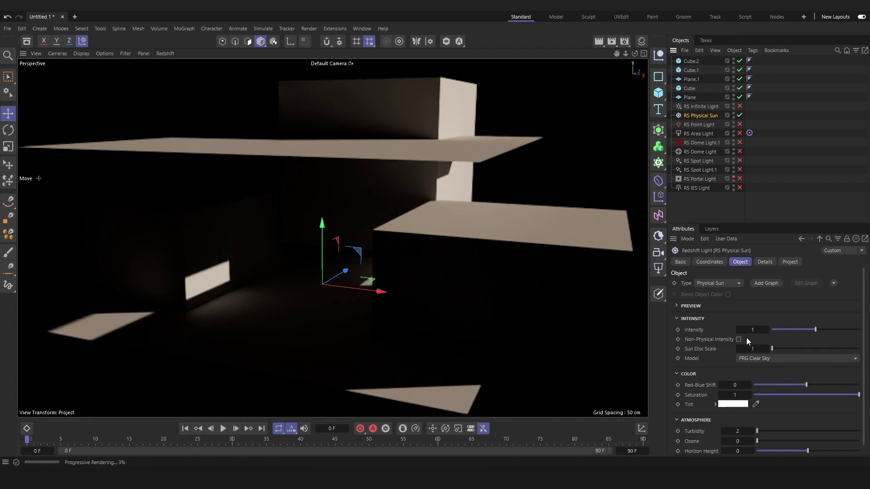
pyautogui.moveTo(771, 348)
pyautogui.mouseDown()
pyautogui.moveTo(857, 356)
pyautogui.moveTo(781, 352)
pyautogui.mouseUp()
pyautogui.press('r')
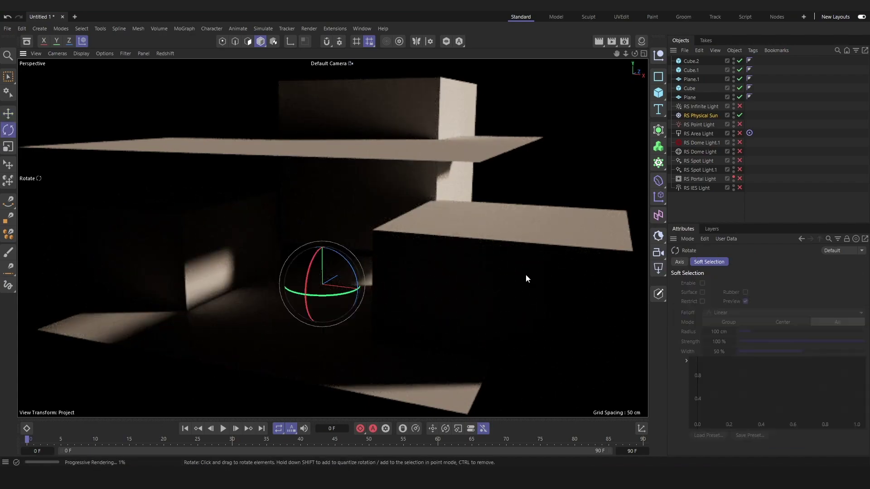
pyautogui.moveTo(358, 272); pyautogui.dragTo(337, 256)
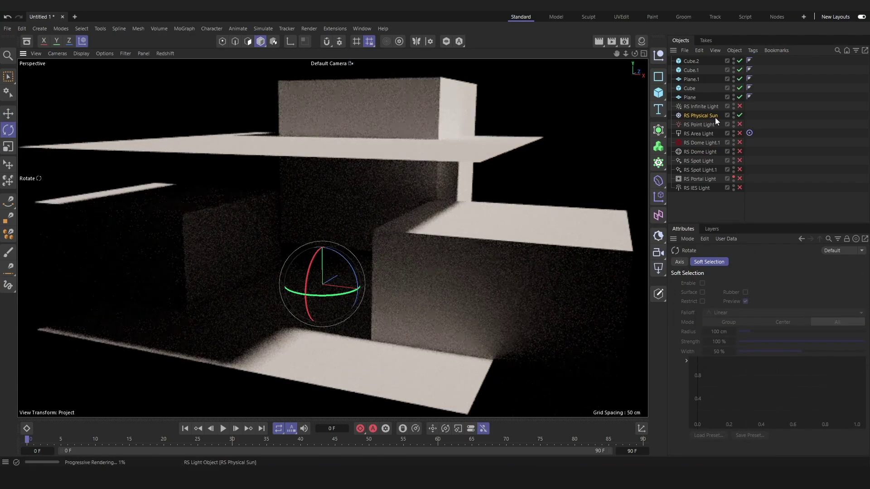
# Step: Set the sun's Sun Disc Scale to 41.28 and Red-Blue Shift to about 0.04
pyautogui.click(700, 116)
pyautogui.moveTo(780, 349); pyautogui.dragTo(809, 349)
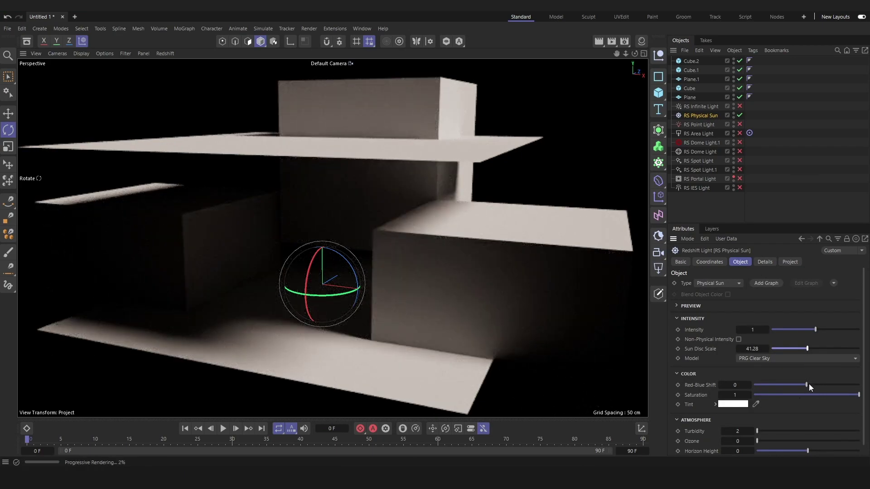
pyautogui.moveTo(806, 385); pyautogui.dragTo(805, 385)
pyautogui.moveTo(800, 433); pyautogui.dragTo(757, 434)
# Step: Return the viewport to standard shading and set RS Sky turbidity 2.215, Hosek-Wilkie model, red-blue shift 0.356
pyautogui.click(165, 53)
pyautogui.click(179, 70)
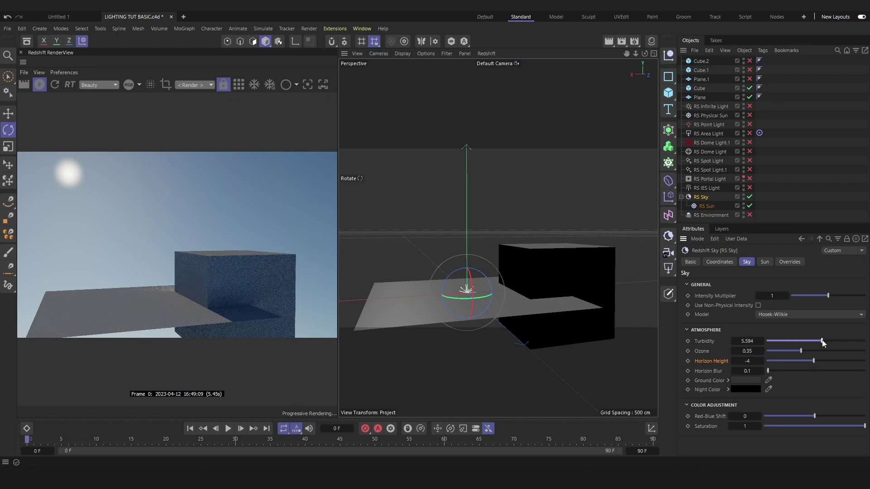
pyautogui.moveTo(821, 341)
pyautogui.mouseDown()
pyautogui.moveTo(789, 340)
pyautogui.moveTo(831, 355)
pyautogui.mouseUp()
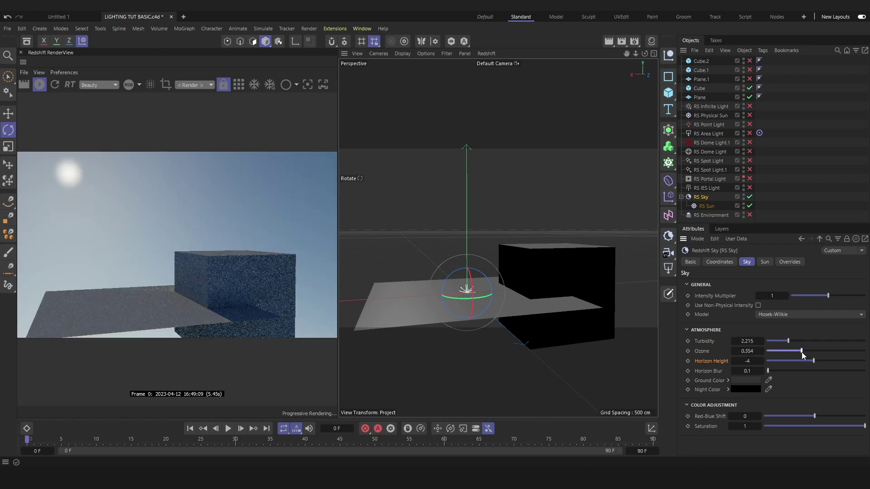
pyautogui.click(796, 314)
pyautogui.click(792, 330)
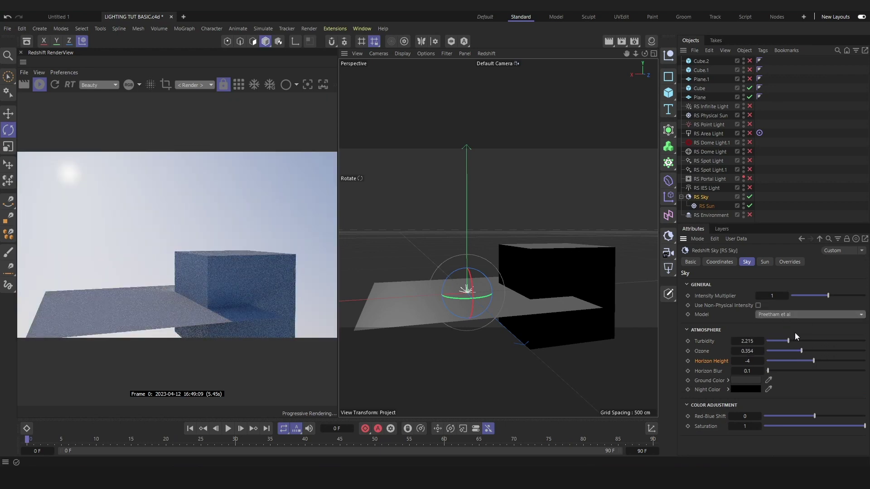
pyautogui.click(795, 326)
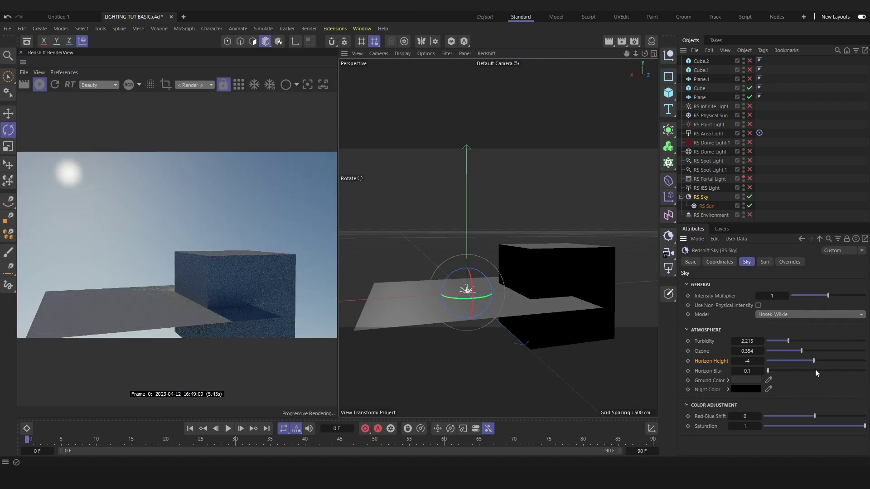
pyautogui.click(816, 415)
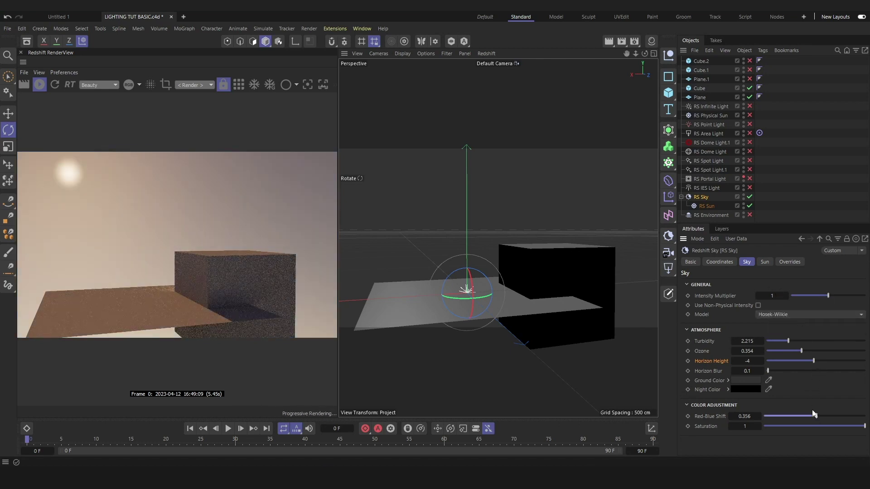
# Step: Enlarge the RS Sky's Sun Disk Scale to 10.66
pyautogui.click(763, 263)
pyautogui.click(708, 206)
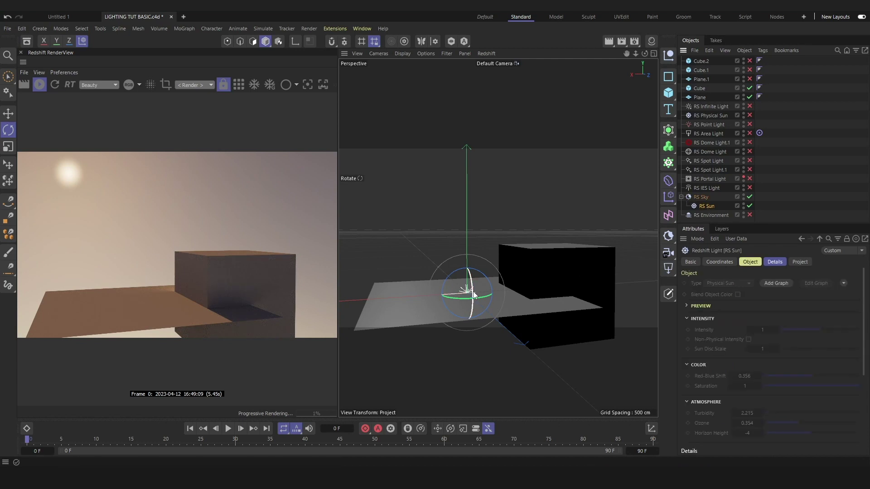
pyautogui.click(699, 197)
pyautogui.moveTo(773, 324); pyautogui.dragTo(780, 328)
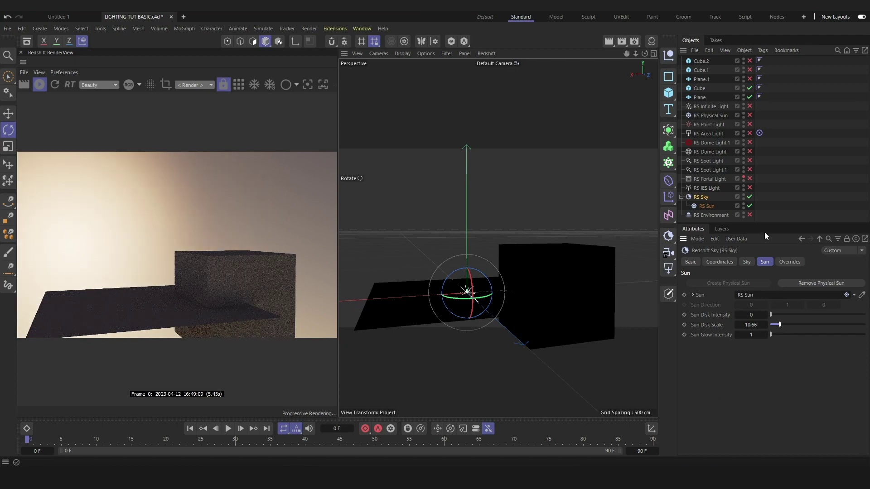
# Step: Set RS Environment volume scattering to 1, attenuation and anisotropy 0, fog height 20
pyautogui.click(753, 215)
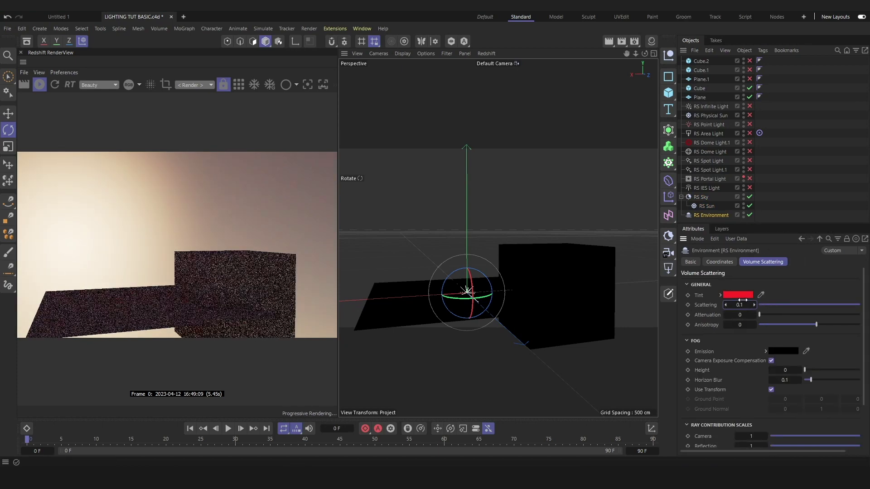
pyautogui.write('1')
pyautogui.press('Return')
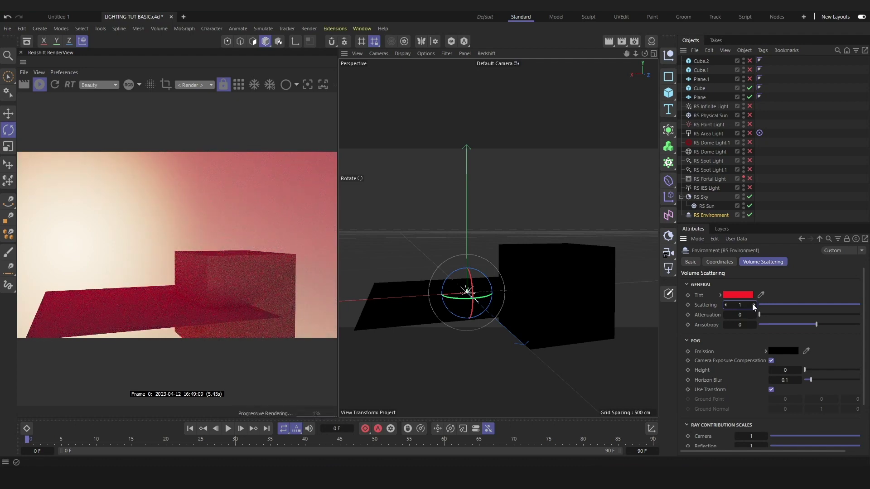
pyautogui.moveTo(770, 314)
pyautogui.mouseDown()
pyautogui.moveTo(822, 317)
pyautogui.moveTo(765, 316)
pyautogui.mouseUp()
pyautogui.moveTo(825, 328); pyautogui.dragTo(765, 327)
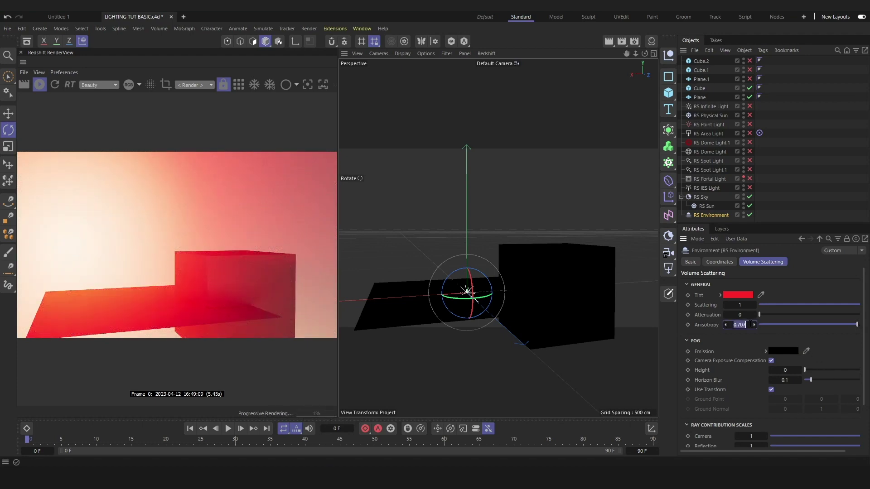
pyautogui.write('0')
pyautogui.press('Return')
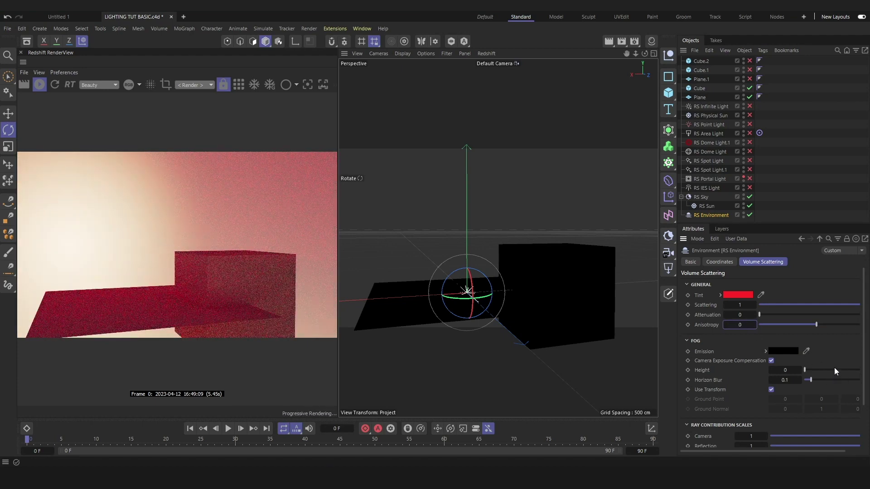
pyautogui.click(819, 369)
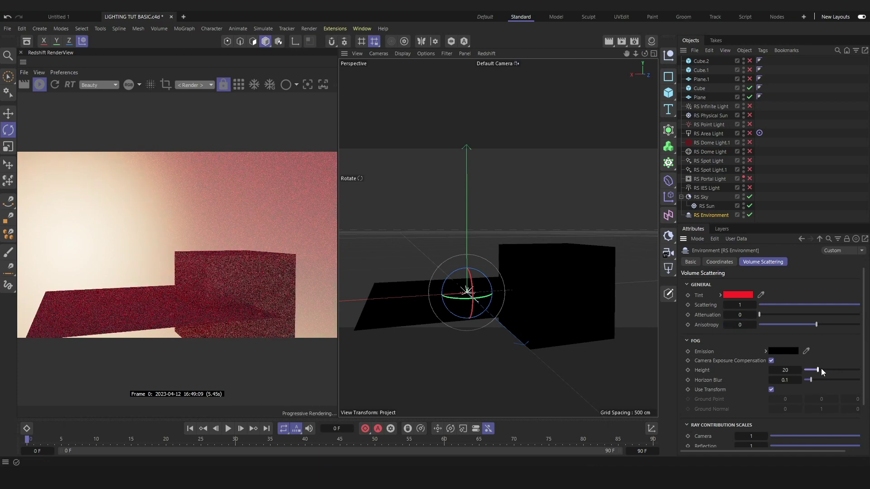
# Step: Raise the fog horizon blur to 0.304 and move the RS Point Light along X
pyautogui.moveTo(809, 371); pyautogui.dragTo(825, 382)
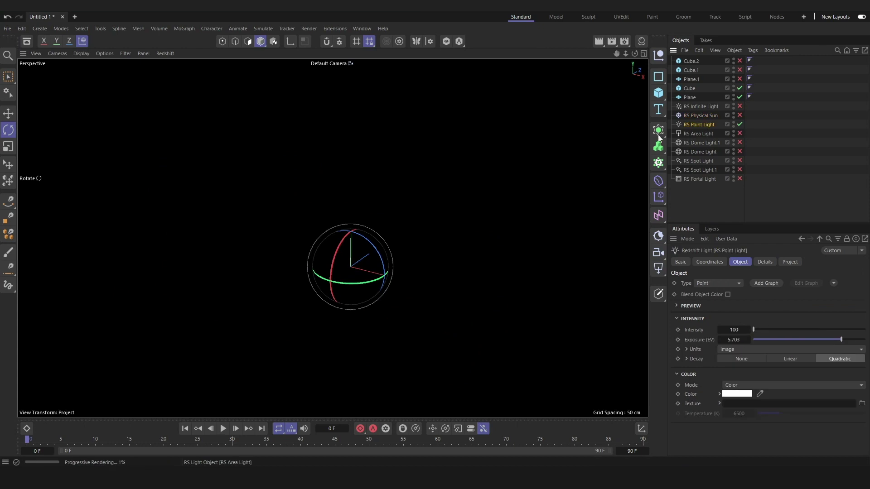
pyautogui.press('e')
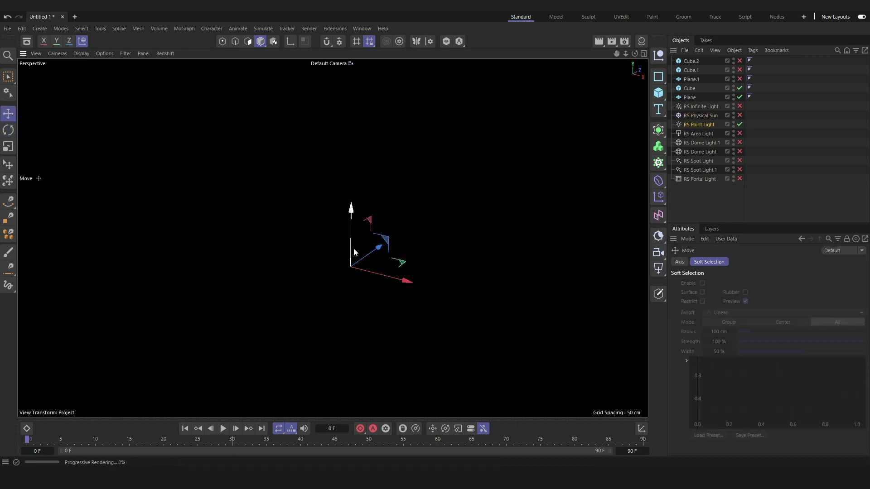
pyautogui.moveTo(405, 268); pyautogui.dragTo(376, 245)
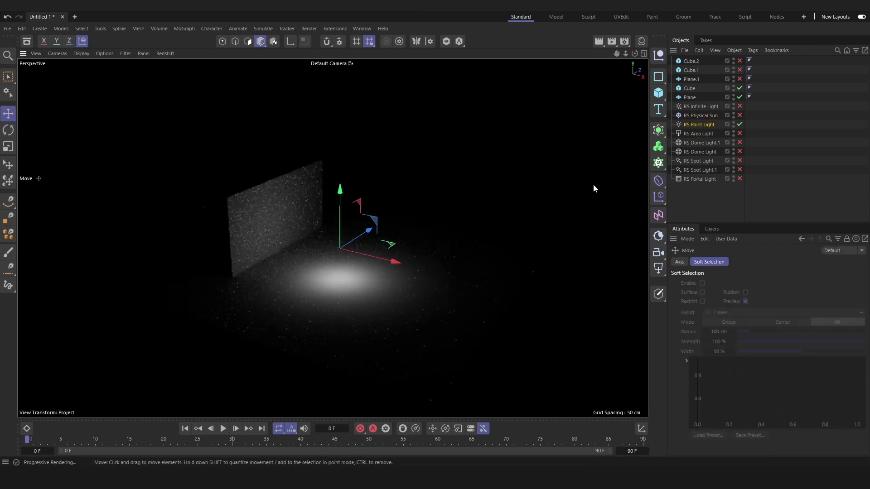
# Step: Make the point light pink with linear decay stopping at 91 cm
pyautogui.click(737, 394)
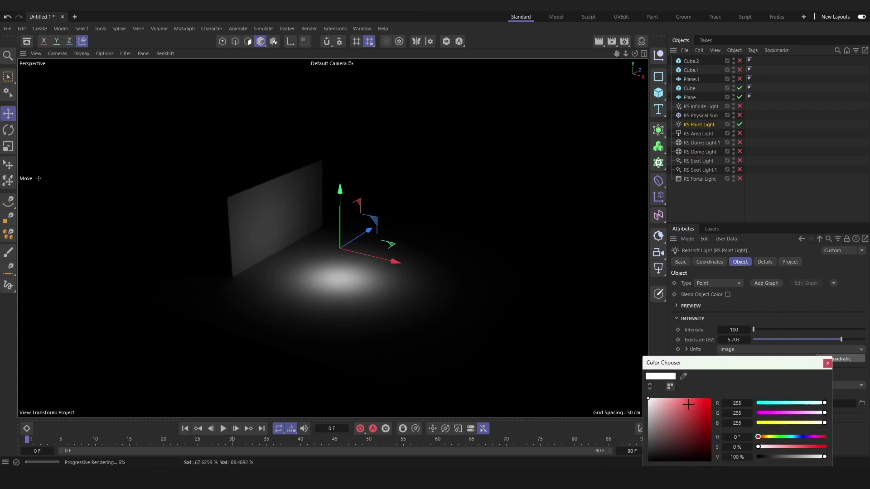
pyautogui.click(674, 399)
pyautogui.click(827, 362)
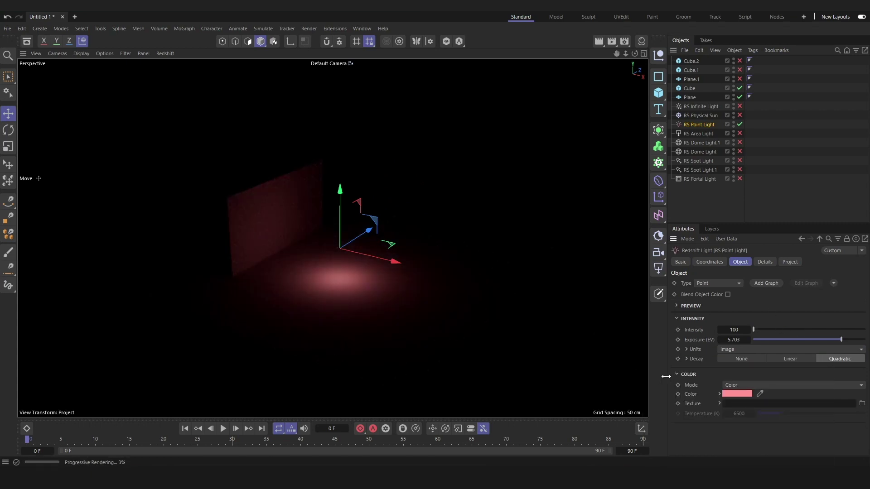
pyautogui.click(789, 359)
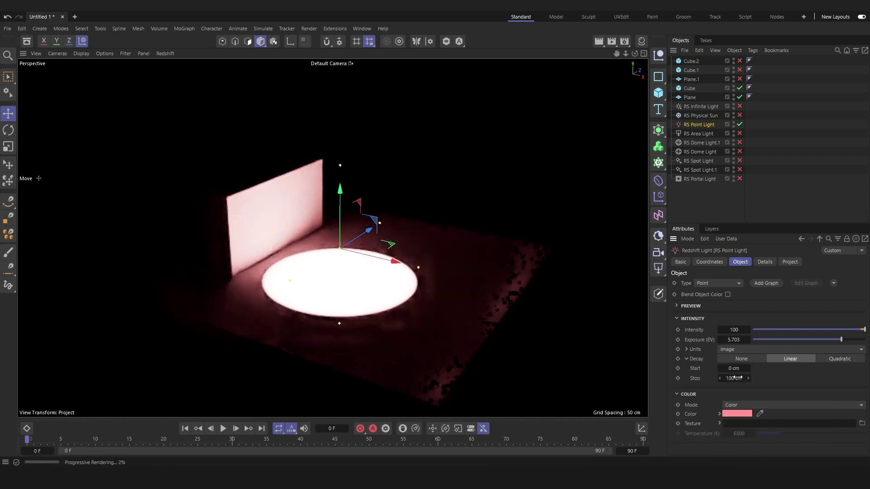
pyautogui.moveTo(734, 377); pyautogui.dragTo(731, 378)
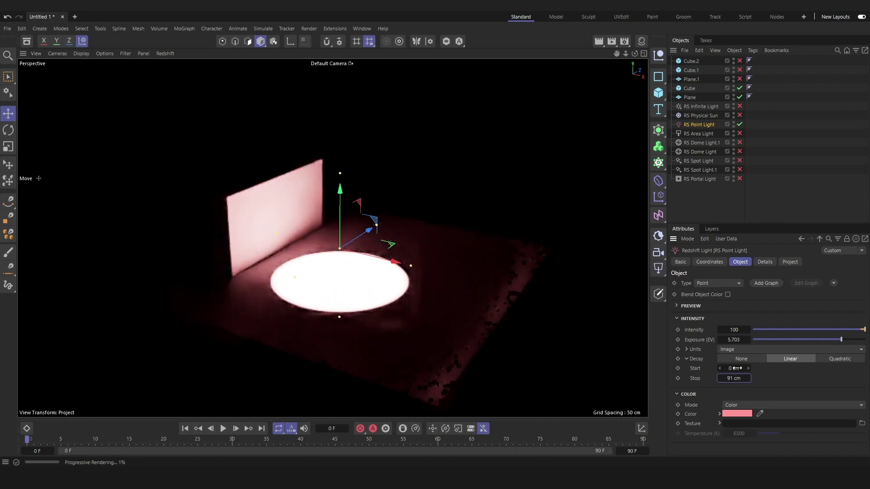
# Step: Raise the point light and lower its exposure to -4.096, keeping linear decay
pyautogui.moveTo(339, 194); pyautogui.dragTo(339, 179)
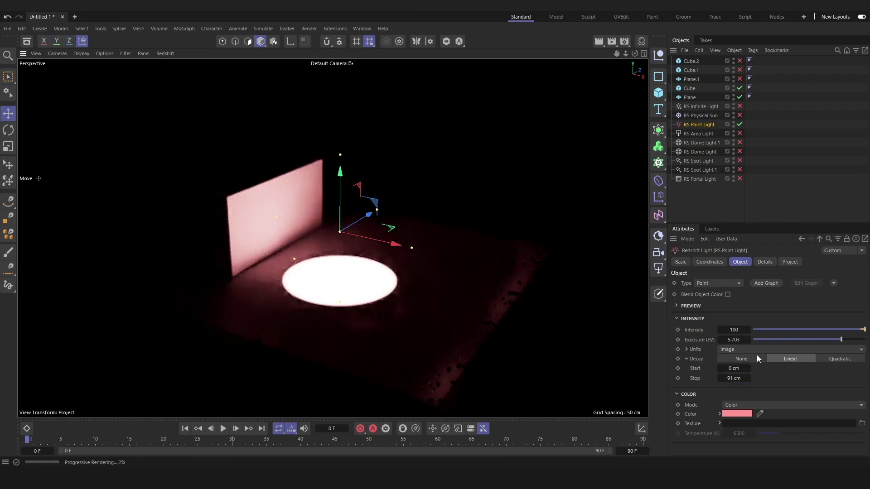
pyautogui.click(755, 358)
pyautogui.moveTo(841, 339); pyautogui.dragTo(787, 339)
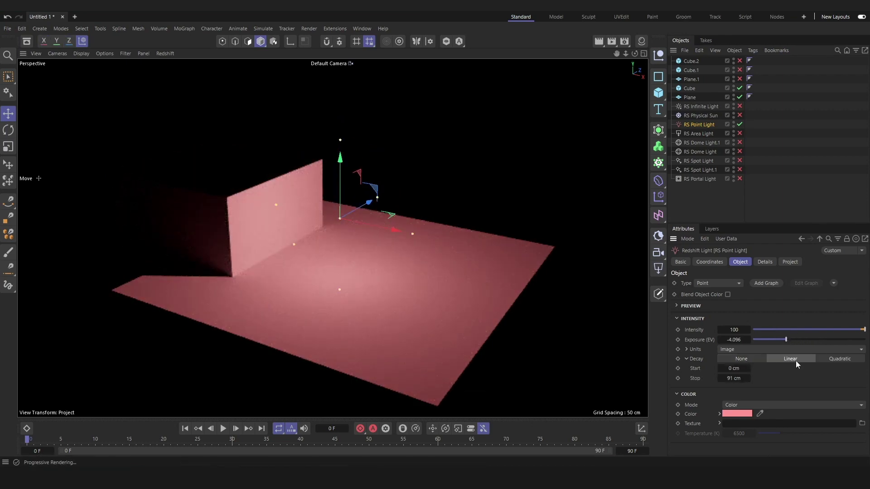
pyautogui.click(796, 361)
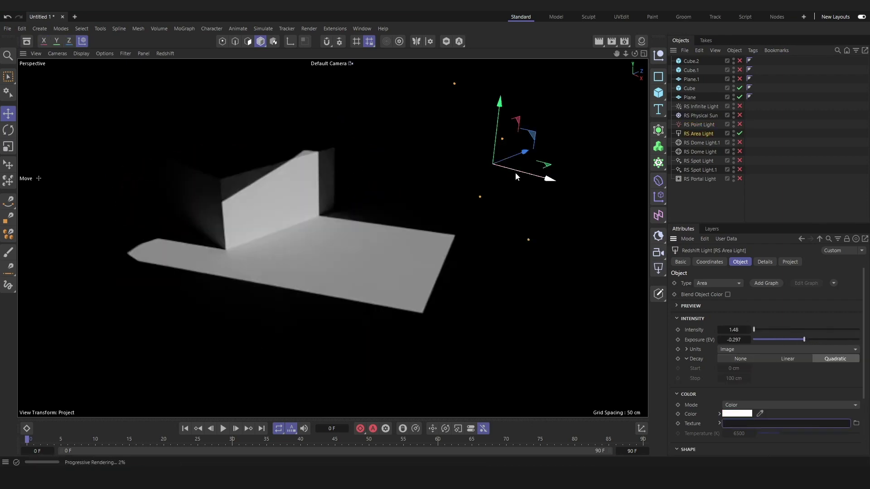
# Step: Add a Target tag to the RS Area Light aimed at the Plane, then move the light
pyautogui.scroll(-4, 724, 405)
pyautogui.moveTo(773, 409)
pyautogui.mouseDown()
pyautogui.moveTo(848, 411)
pyautogui.moveTo(766, 411)
pyautogui.mouseUp()
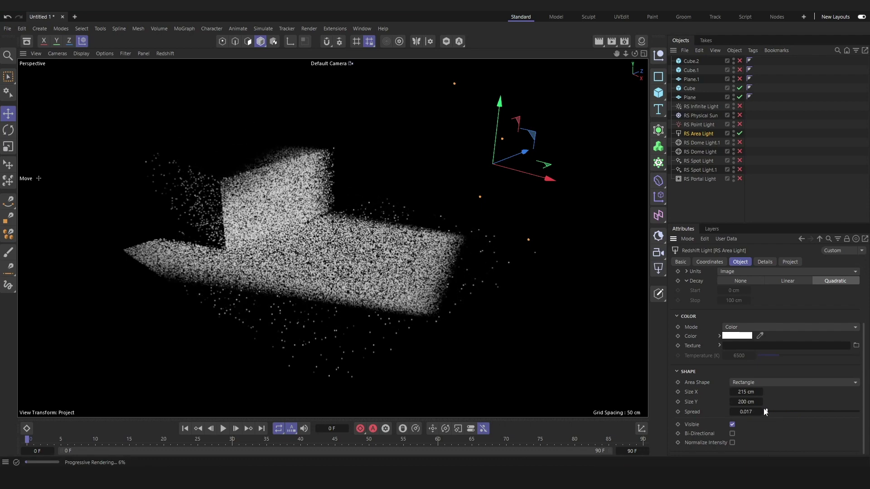
pyautogui.rightClick(697, 134)
pyautogui.moveTo(725, 66)
pyautogui.click(672, 101)
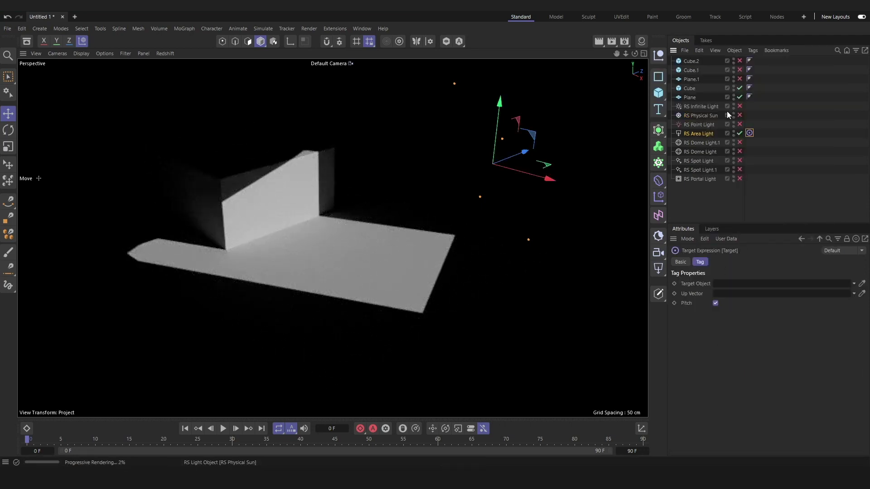
pyautogui.moveTo(725, 258); pyautogui.dragTo(770, 284)
pyautogui.moveTo(501, 163); pyautogui.dragTo(544, 151)
# Step: Reposition the area light above the scene and make it invisible to the camera
pyautogui.click(694, 133)
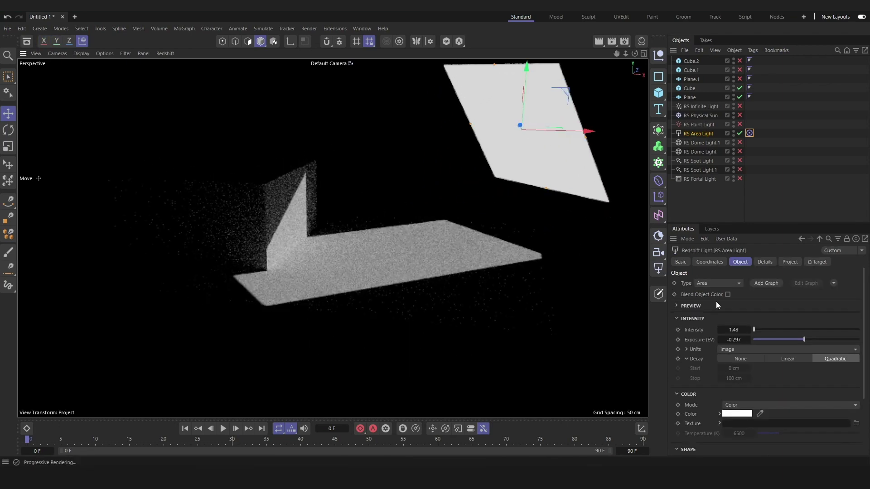
pyautogui.click(732, 424)
pyautogui.click(732, 424)
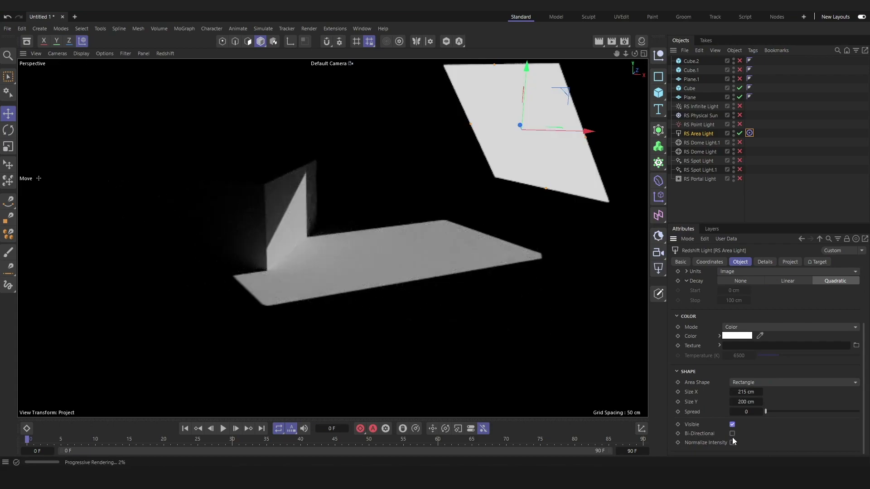
pyautogui.moveTo(566, 344); pyautogui.dragTo(554, 231)
pyautogui.click(733, 424)
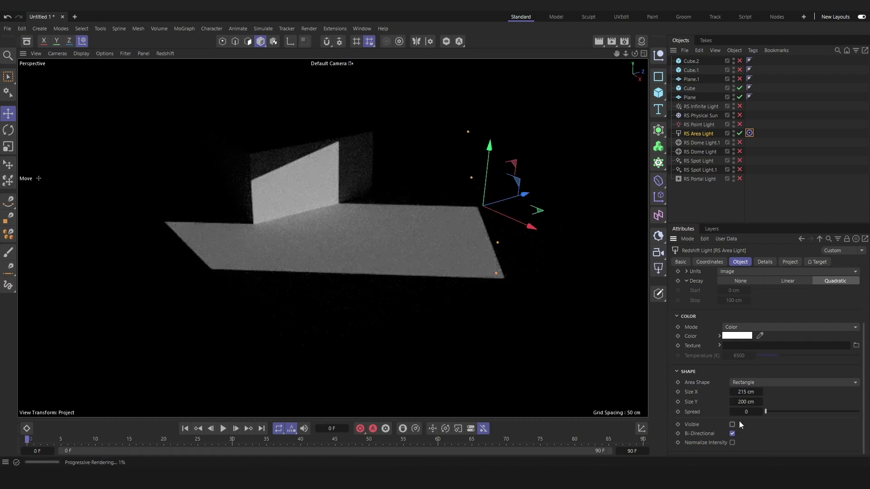
# Step: Test spread at 1, return it to 0, and enable Normalize Intensity
pyautogui.moveTo(765, 411); pyautogui.dragTo(859, 411)
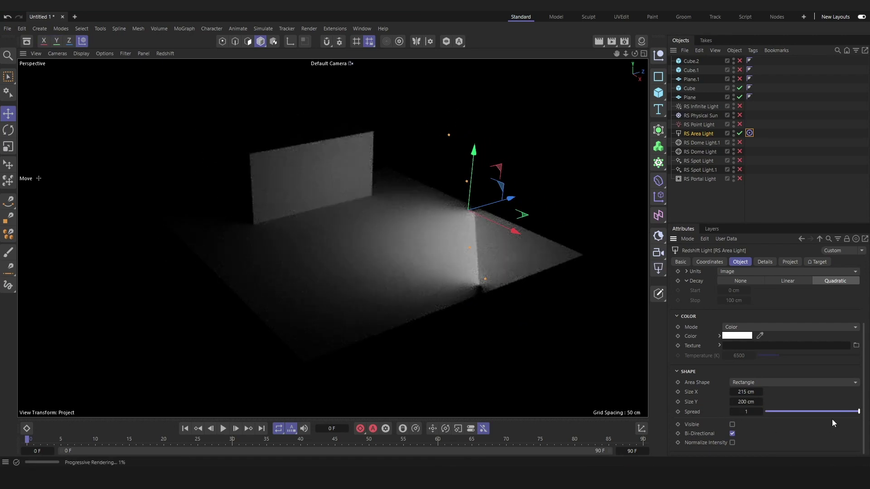
pyautogui.moveTo(811, 411); pyautogui.dragTo(746, 410)
pyautogui.click(734, 442)
# Step: Lower the area light's exposure to -3.941, leaving its colour unchanged
pyautogui.scroll(3, 713, 341)
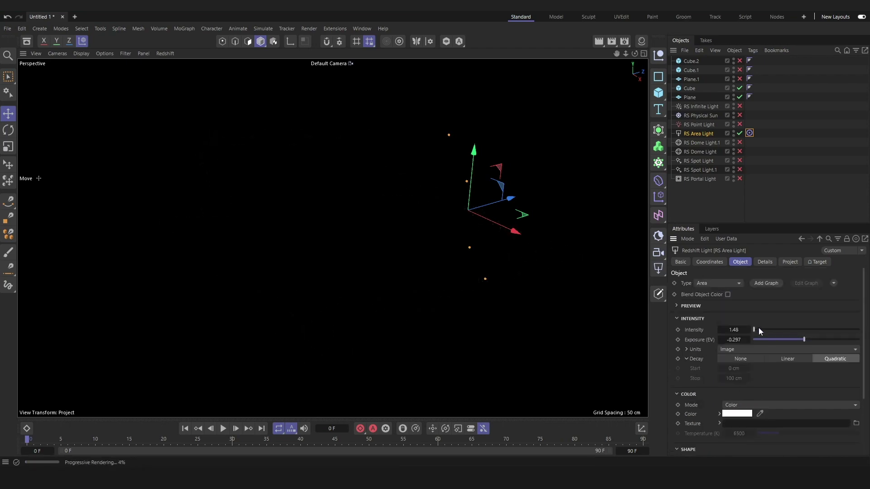
pyautogui.moveTo(821, 340); pyautogui.dragTo(840, 339)
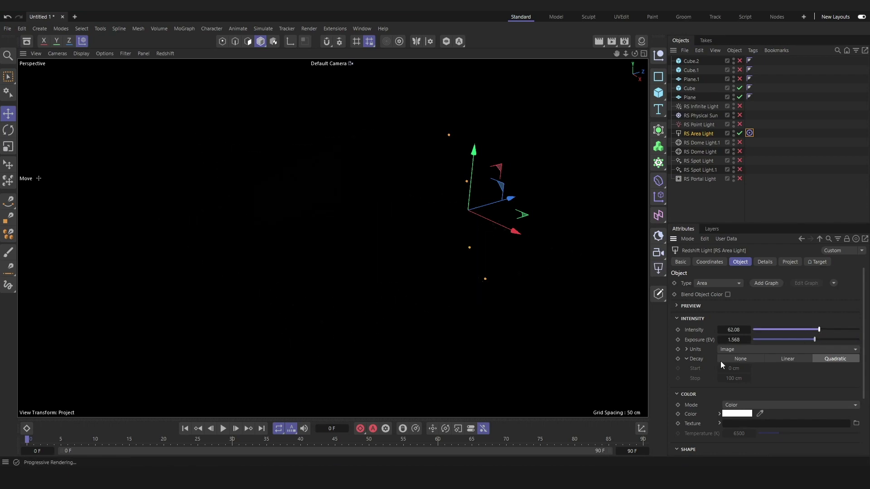
pyautogui.scroll(-3, 720, 366)
pyautogui.scroll(3, 725, 358)
pyautogui.moveTo(841, 339); pyautogui.dragTo(784, 339)
pyautogui.scroll(-3, 705, 346)
pyautogui.click(737, 335)
pyautogui.moveTo(693, 392); pyautogui.dragTo(650, 383)
pyautogui.click(827, 347)
# Step: Change the area light shape to Disc, raise it 60 cm, then switch to Mesh shape
pyautogui.click(738, 383)
pyautogui.click(742, 393)
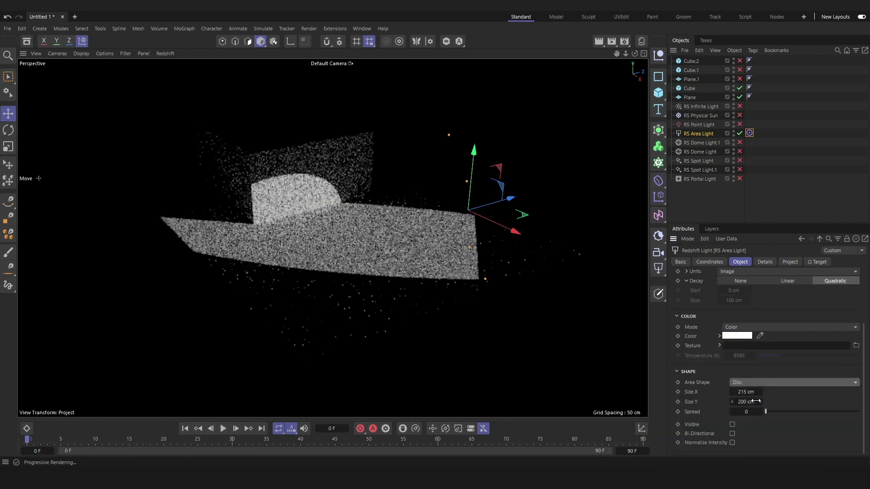
pyautogui.moveTo(472, 180); pyautogui.dragTo(474, 127)
pyautogui.click(748, 382)
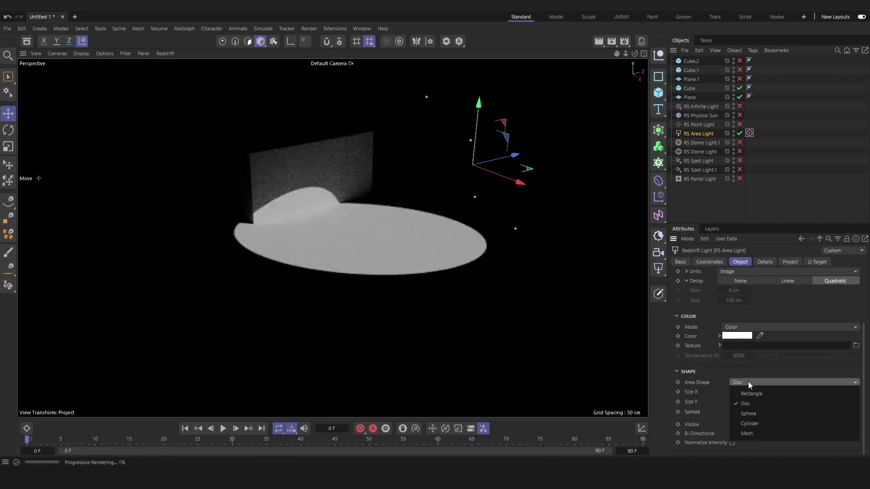
pyautogui.click(758, 432)
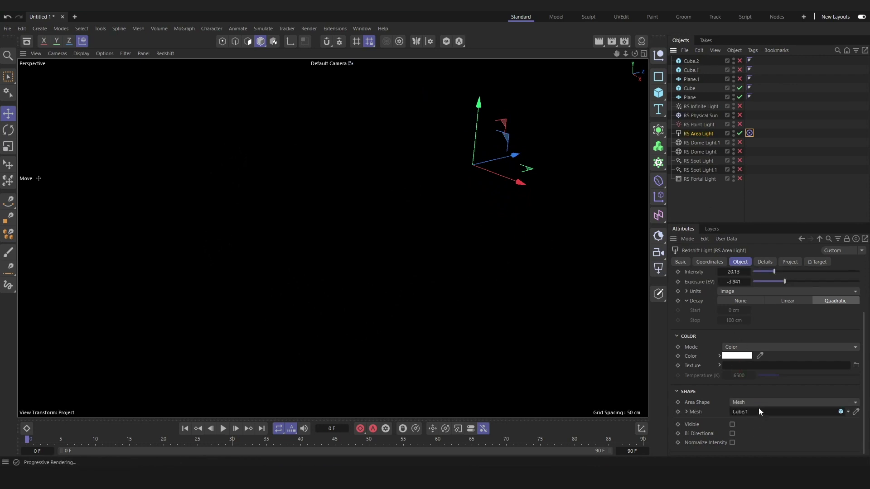
# Step: Enable Cube.1 for rendering, lift Cube.2 upward, and move Cube.1 down-left
pyautogui.click(739, 70)
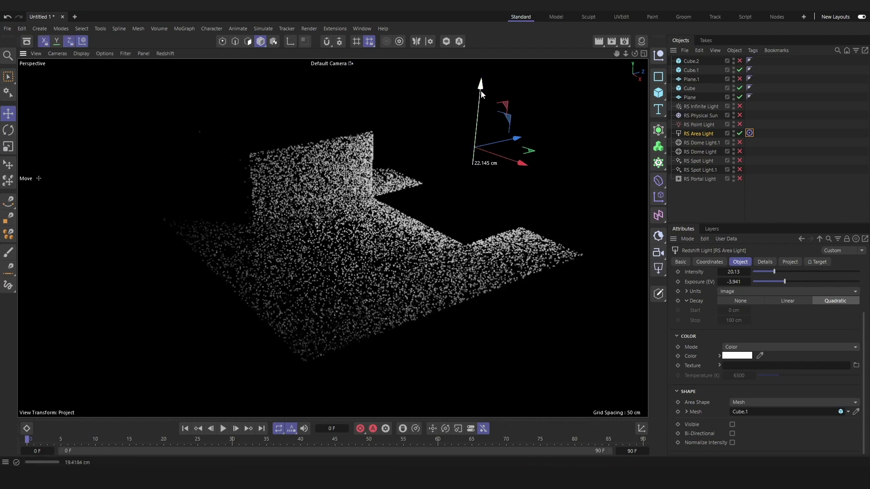
pyautogui.click(691, 61)
pyautogui.moveTo(467, 243); pyautogui.dragTo(486, 190)
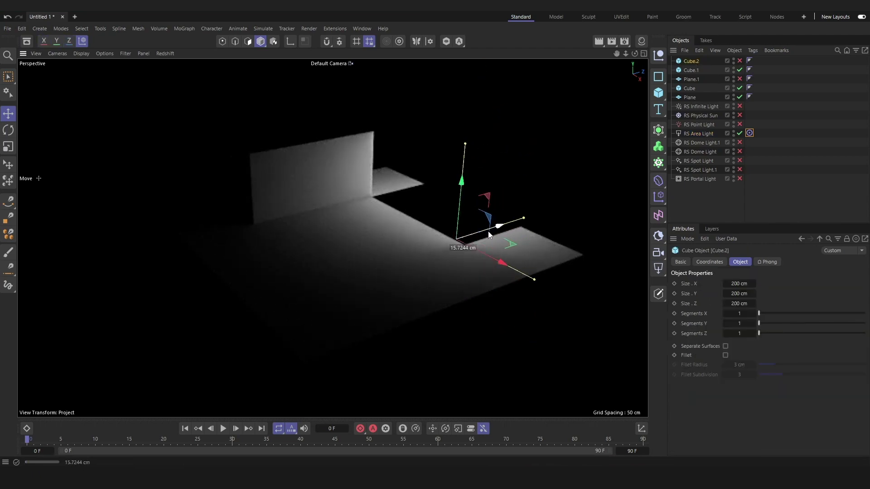
pyautogui.moveTo(480, 239); pyautogui.dragTo(481, 237)
pyautogui.click(691, 71)
pyautogui.moveTo(503, 206); pyautogui.dragTo(467, 73)
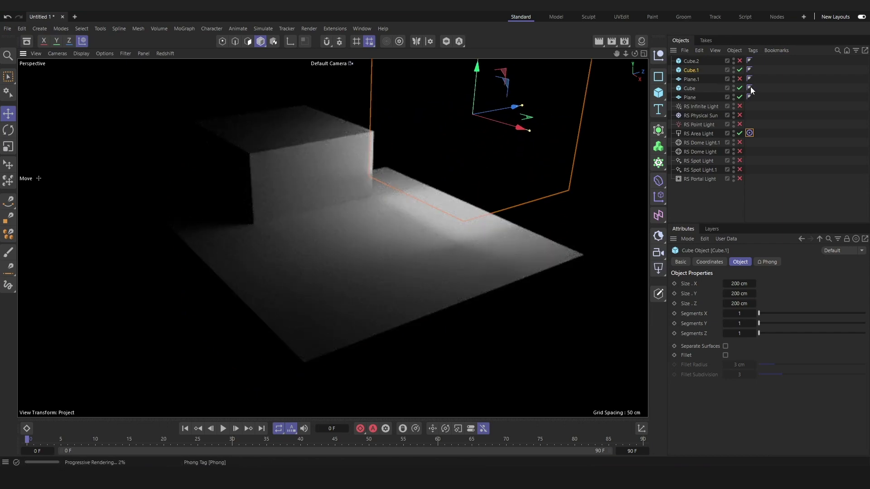
# Step: Resize the area light to 244 by 220 cm
pyautogui.click(708, 133)
pyautogui.scroll(-5, 803, 391)
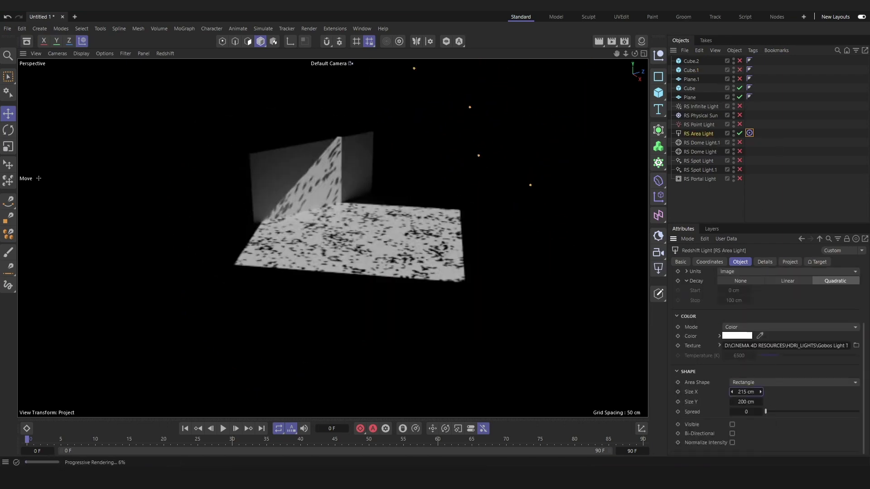
pyautogui.moveTo(274, 253); pyautogui.dragTo(321, 224)
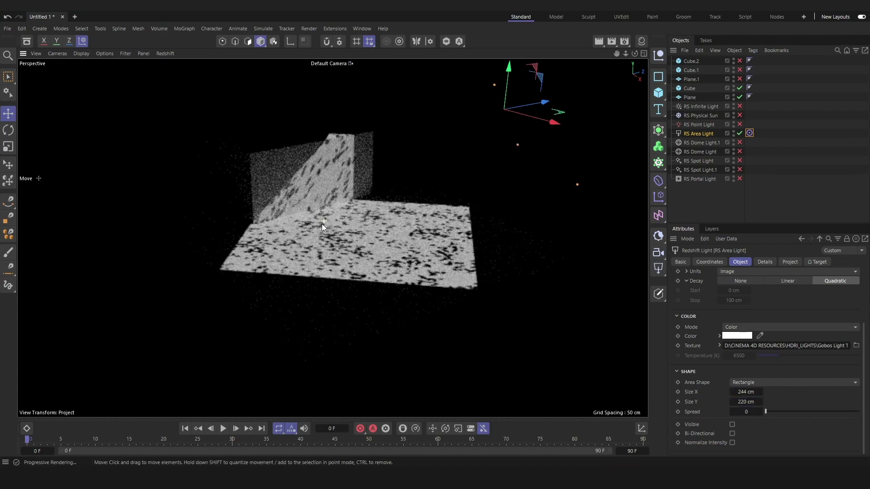
pyautogui.scroll(3, 322, 224)
pyautogui.scroll(2, 335, 232)
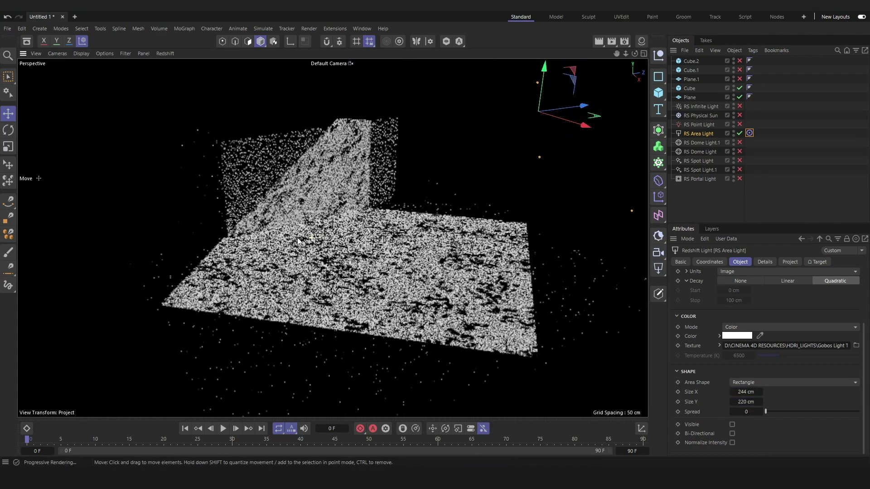
pyautogui.scroll(3, 735, 317)
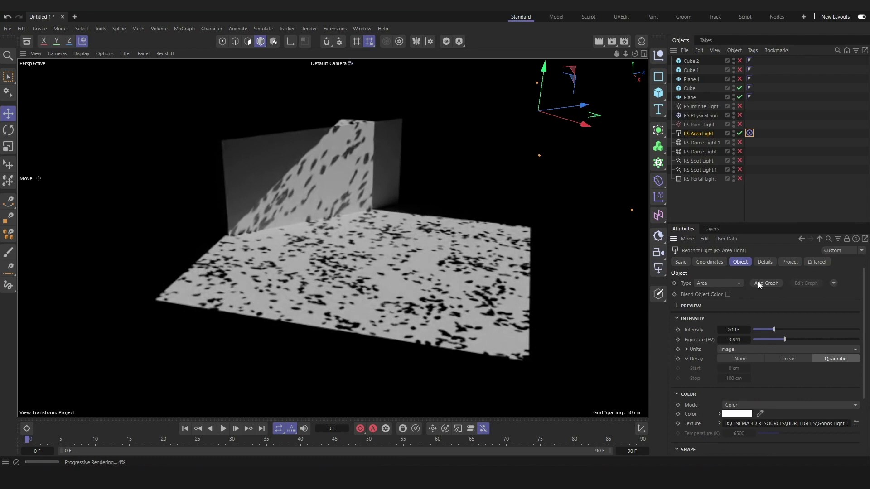
# Step: Test excluding and including the Plane in the area light's list, then remove it
pyautogui.click(791, 262)
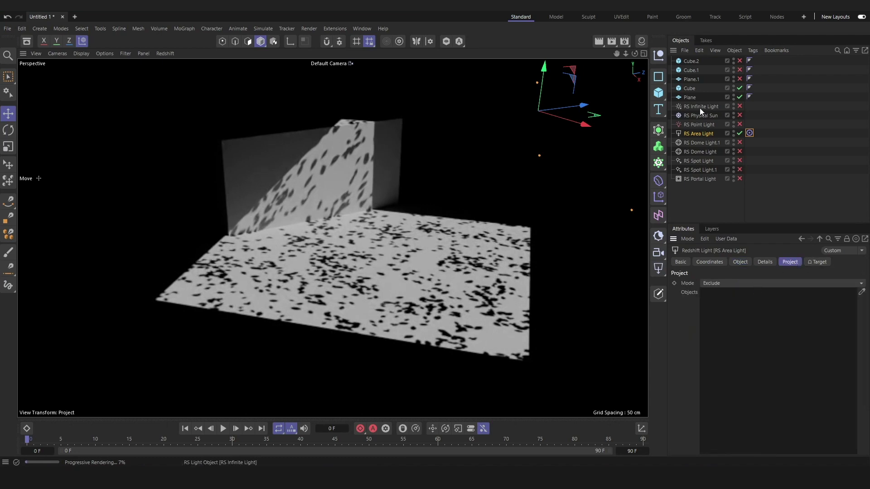
pyautogui.moveTo(717, 326); pyautogui.dragTo(717, 322)
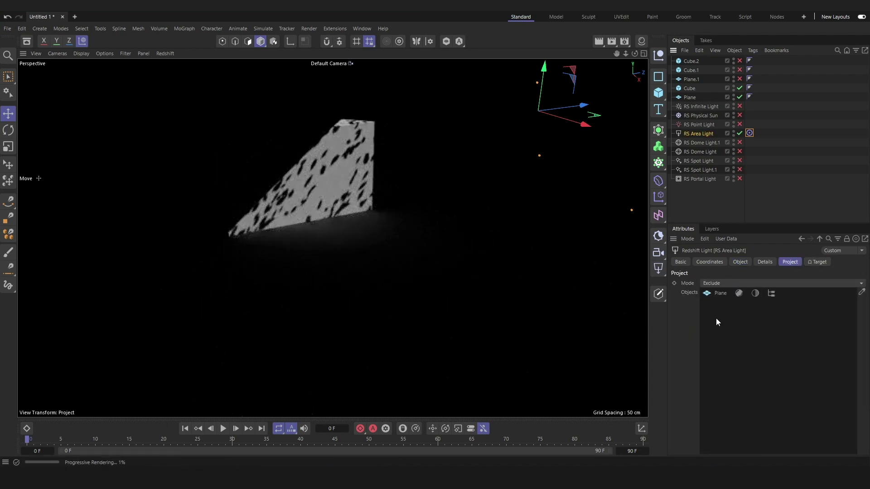
pyautogui.click(723, 283)
pyautogui.click(725, 296)
pyautogui.click(725, 283)
pyautogui.click(725, 295)
pyautogui.press('Delete')
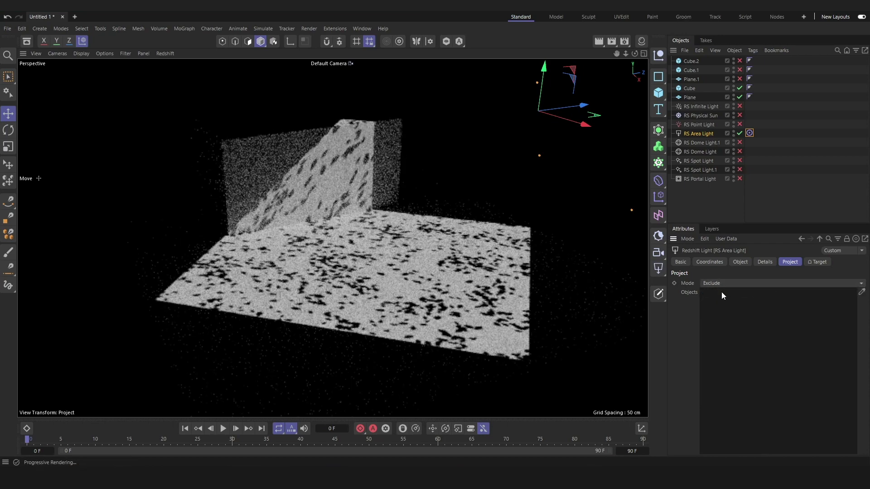
# Step: Turn off the area light and switch on the second dome light
pyautogui.click(738, 263)
pyautogui.click(710, 317)
pyautogui.click(706, 317)
pyautogui.click(740, 133)
pyautogui.click(700, 143)
pyautogui.click(739, 142)
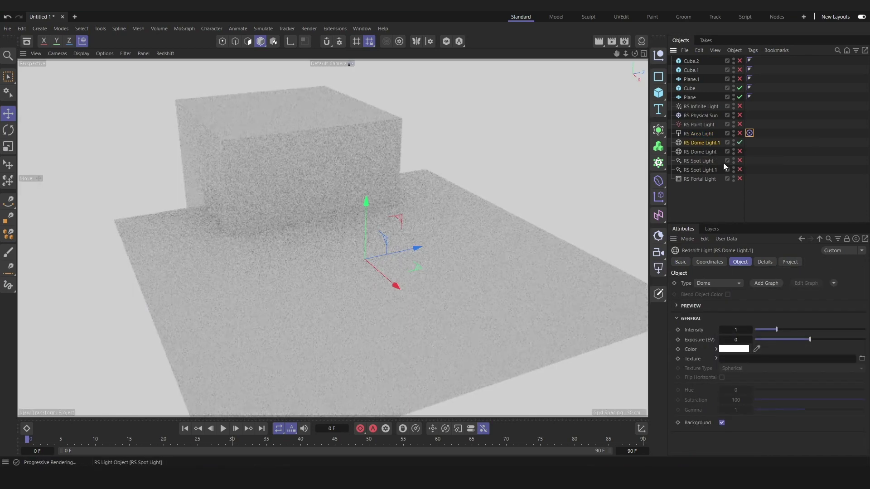
# Step: Make the second dome light pure red and lower its exposure
pyautogui.scroll(-3, 462, 203)
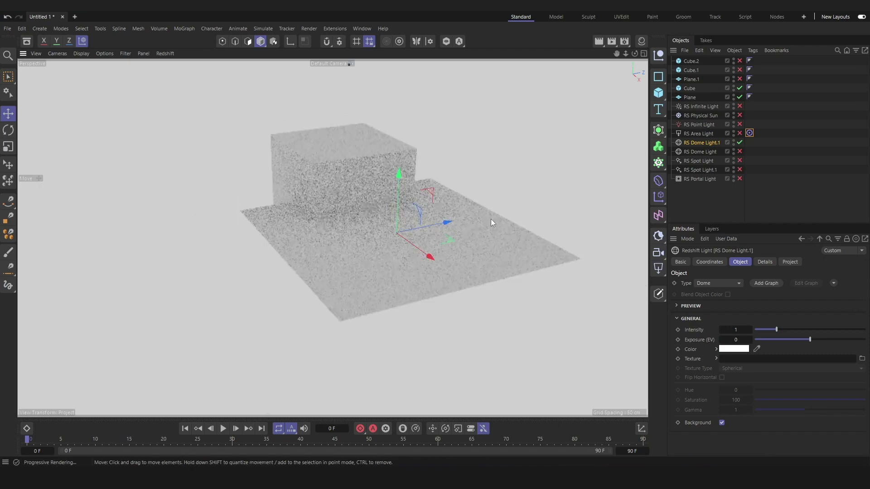
pyautogui.click(722, 423)
pyautogui.click(722, 423)
pyautogui.click(742, 351)
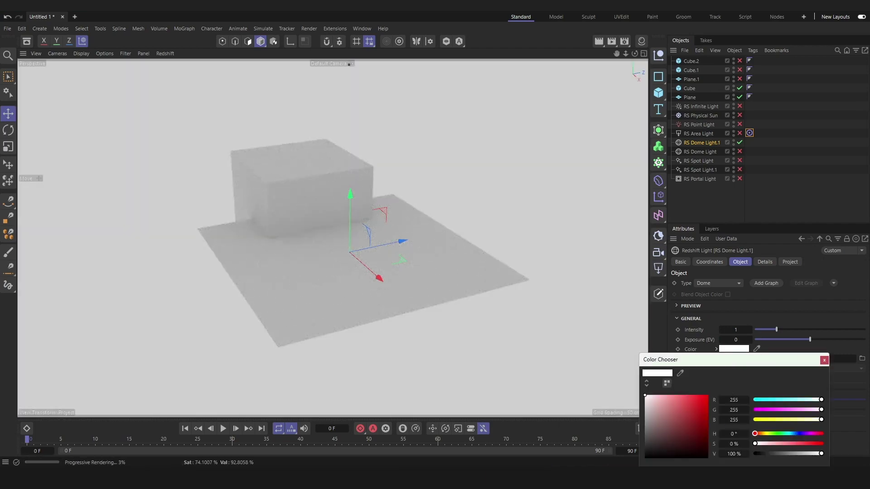
pyautogui.click(708, 395)
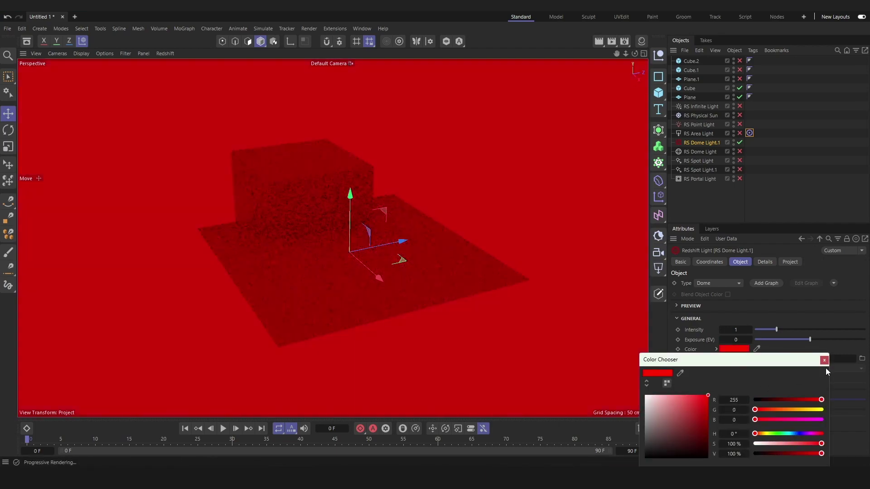
pyautogui.click(824, 361)
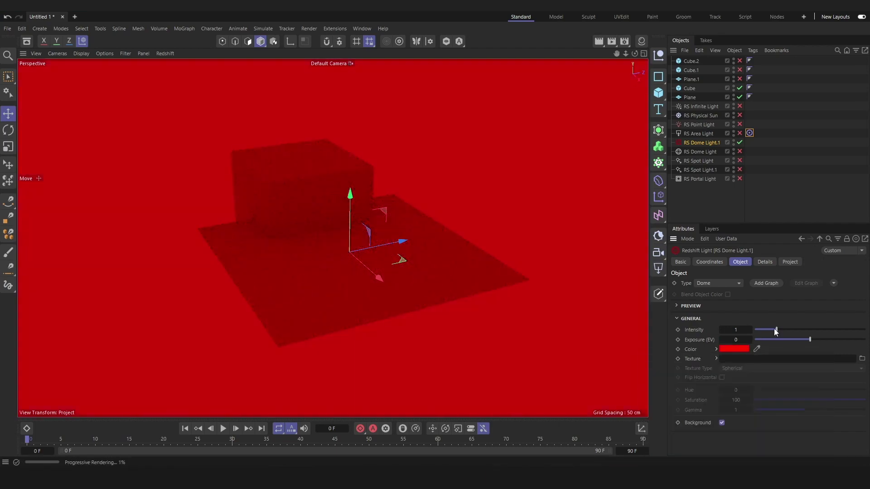
pyautogui.moveTo(776, 339)
pyautogui.mouseDown()
pyautogui.moveTo(757, 343)
pyautogui.moveTo(806, 341)
pyautogui.moveTo(788, 344)
pyautogui.mouseUp()
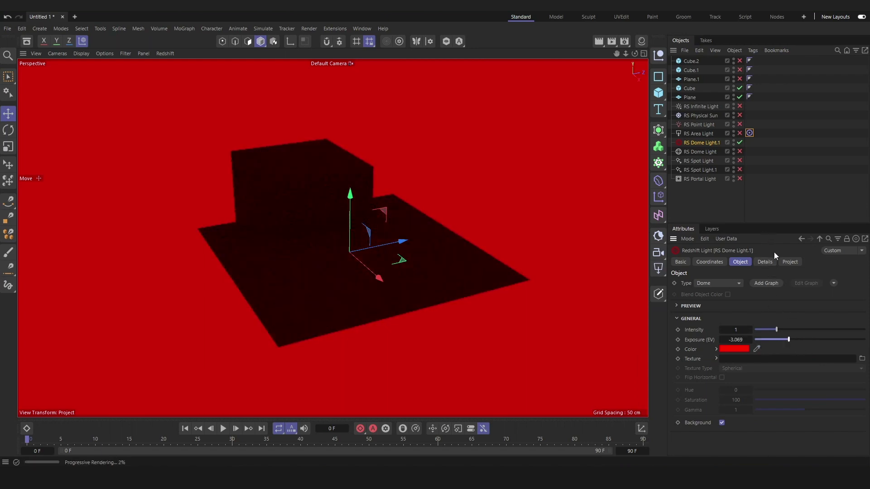
# Step: Switch to the HDRI dome light and hide its background image, leaving the red dome off
pyautogui.click(740, 143)
pyautogui.click(740, 152)
pyautogui.click(711, 152)
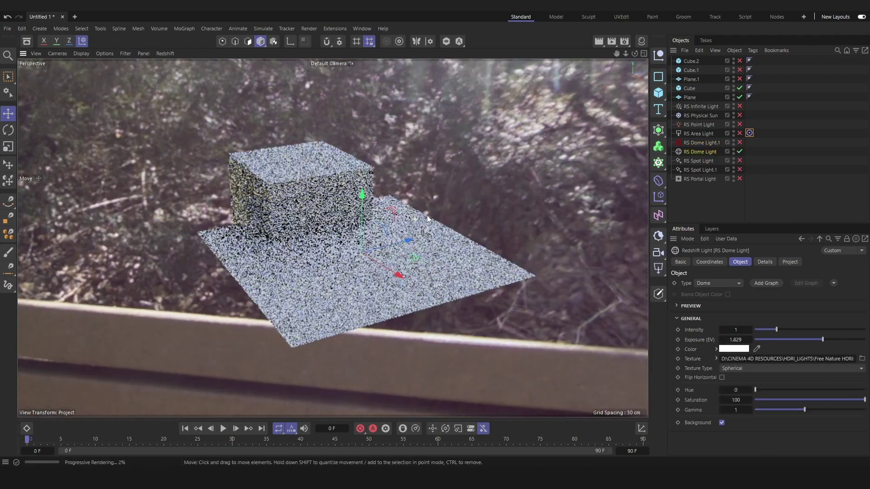
pyautogui.keyDown('alt'); pyautogui.moveTo(427, 216); pyautogui.dragTo(476, 188); pyautogui.keyUp('alt')
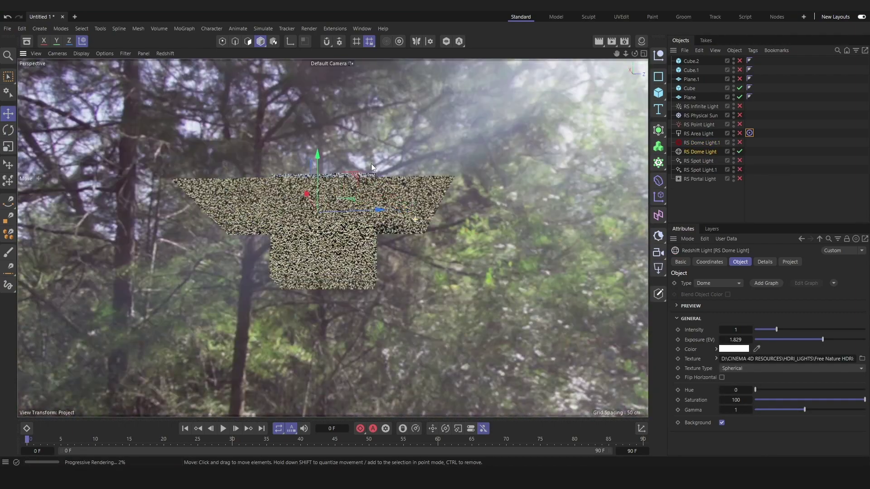
pyautogui.keyDown('alt'); pyautogui.moveTo(371, 164); pyautogui.dragTo(461, 269); pyautogui.keyUp('alt')
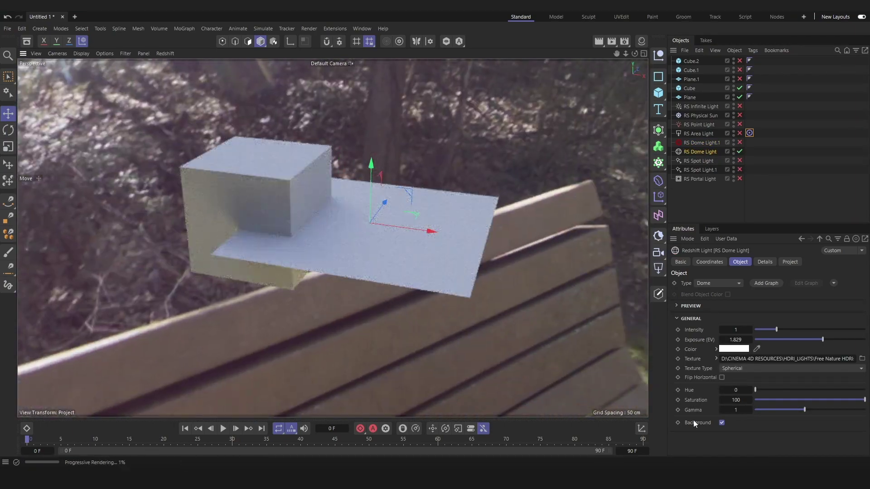
pyautogui.click(721, 422)
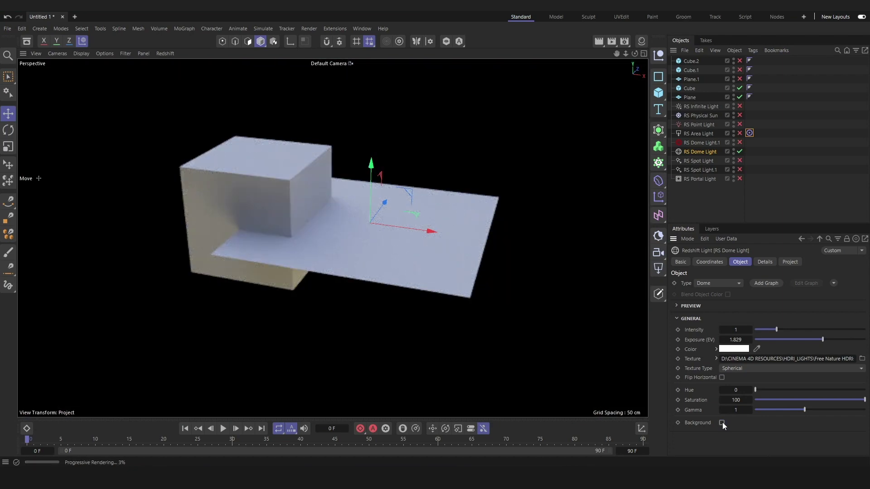
pyautogui.click(740, 142)
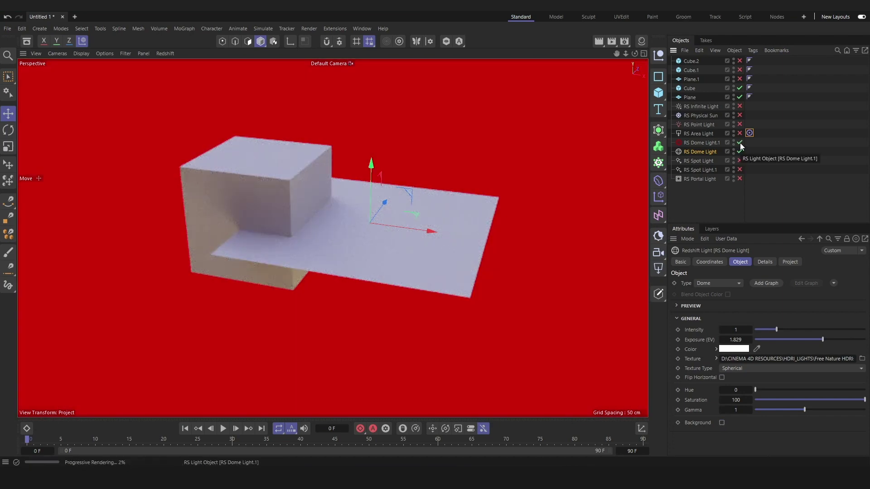
pyautogui.click(739, 142)
# Step: Include Cube.2, Cube.1 and Plane.1 in the render
pyautogui.keyDown('alt'); pyautogui.moveTo(431, 207); pyautogui.dragTo(308, 202); pyautogui.keyUp('alt')
pyautogui.click(739, 61)
pyautogui.click(739, 70)
pyautogui.click(740, 78)
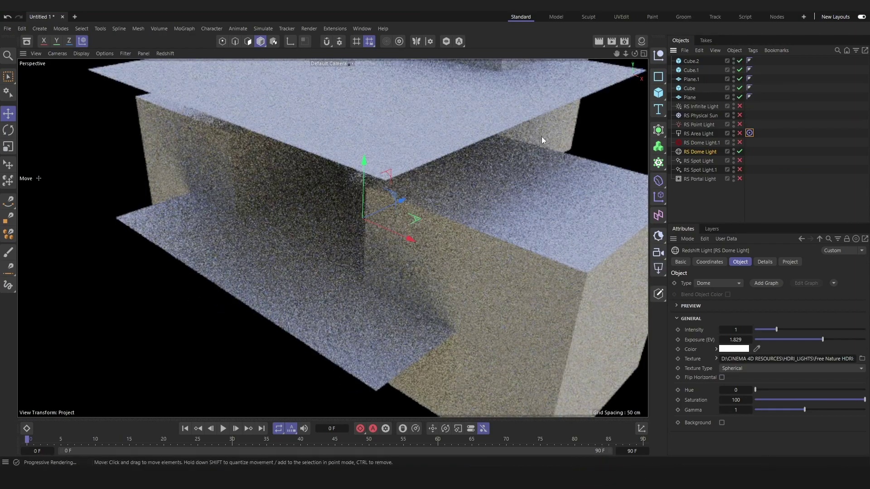
# Step: Rotate the dome light's heading and exclude Plane.1 from the render
pyautogui.keyDown('alt'); pyautogui.moveTo(441, 237); pyautogui.dragTo(540, 192); pyautogui.keyUp('alt')
pyautogui.press('r')
pyautogui.moveTo(349, 301); pyautogui.dragTo(317, 354)
pyautogui.click(689, 97)
pyautogui.click(692, 79)
pyautogui.click(739, 80)
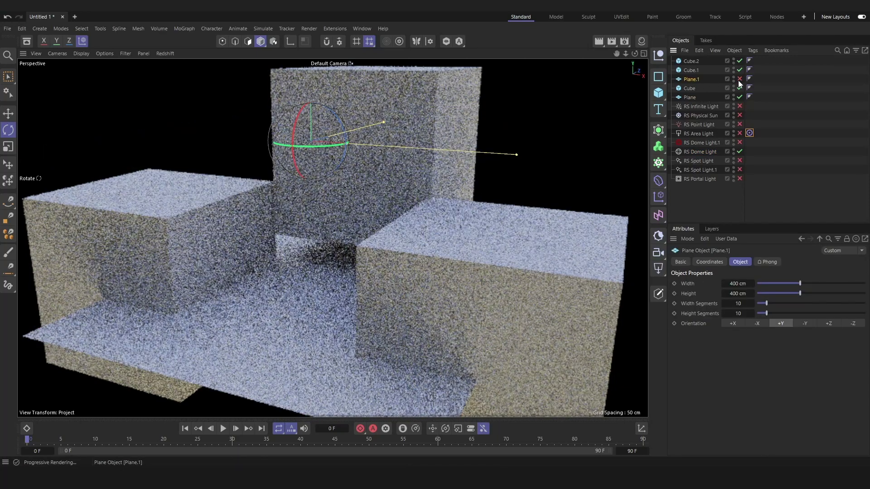
# Step: Turn off the dome light, enable the RS Spot Light, and raise it above the cubes
pyautogui.click(739, 151)
pyautogui.click(704, 160)
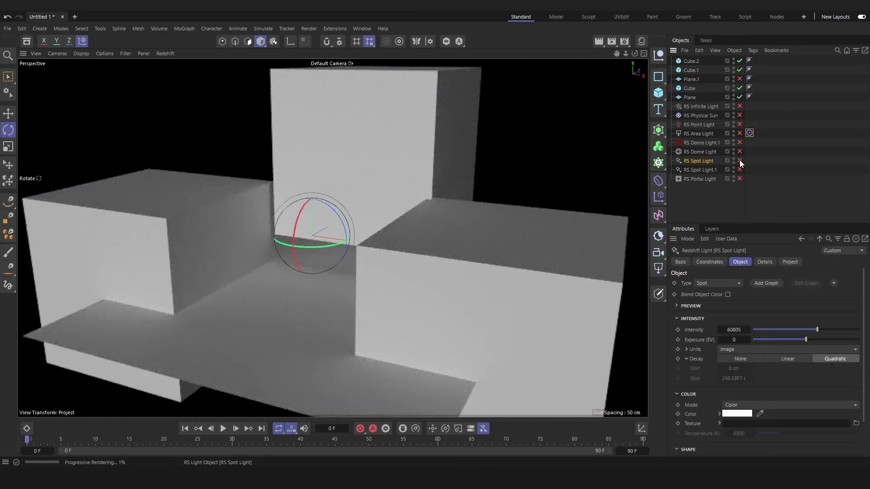
pyautogui.click(739, 161)
pyautogui.press('e')
pyautogui.moveTo(311, 181); pyautogui.dragTo(316, 108)
# Step: Load the Gobos Light 1 texture and set cone 31.1°, falloff 88°, curve 3.12
pyautogui.scroll(-2, 699, 367)
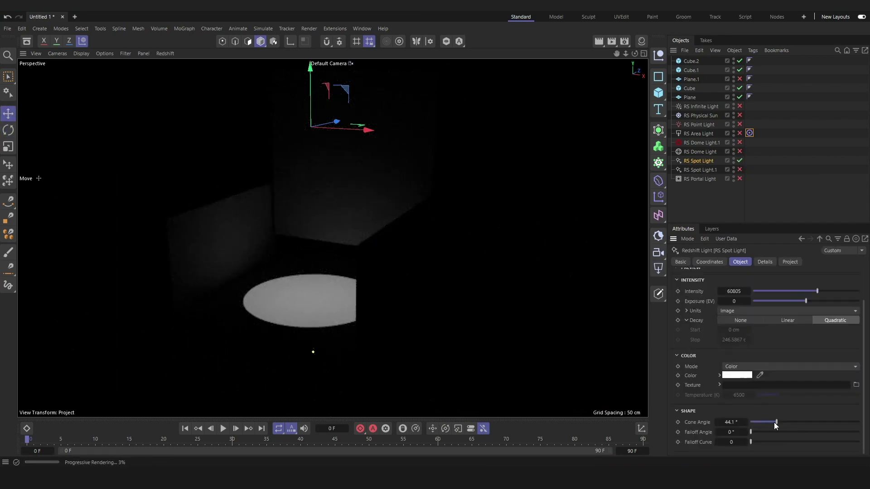
pyautogui.moveTo(776, 422); pyautogui.dragTo(806, 422)
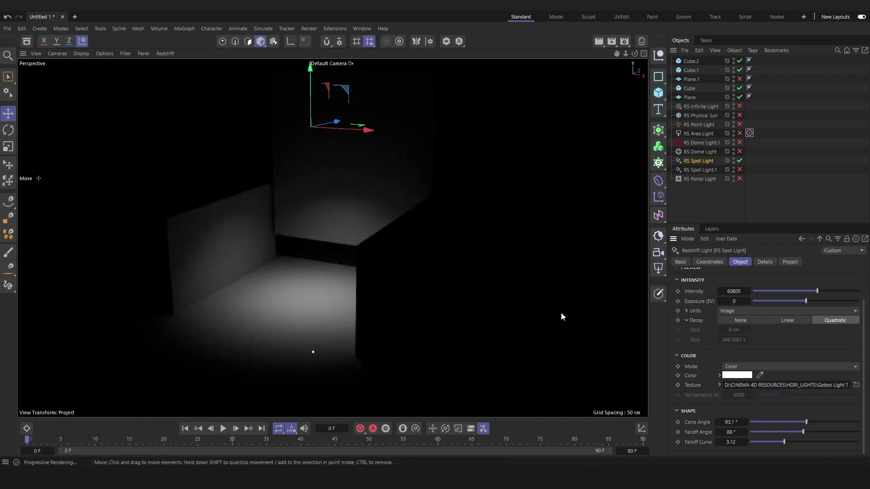
pyautogui.click(856, 384)
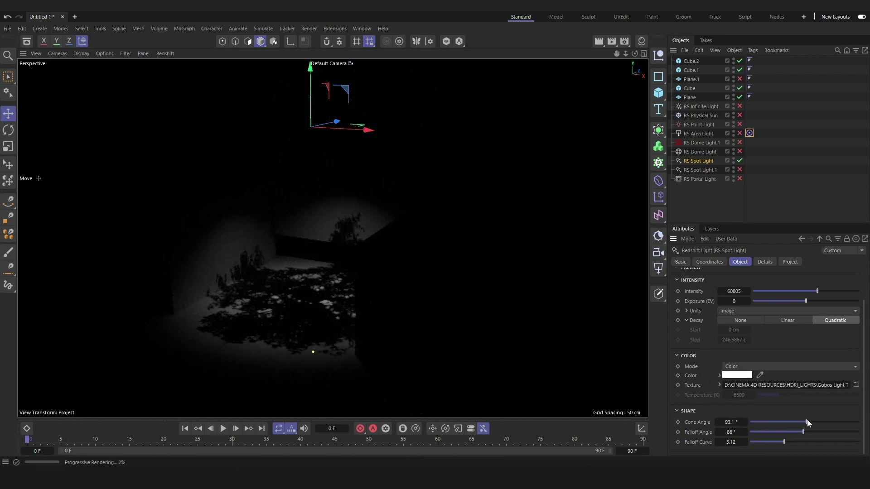
pyautogui.moveTo(807, 420); pyautogui.dragTo(769, 426)
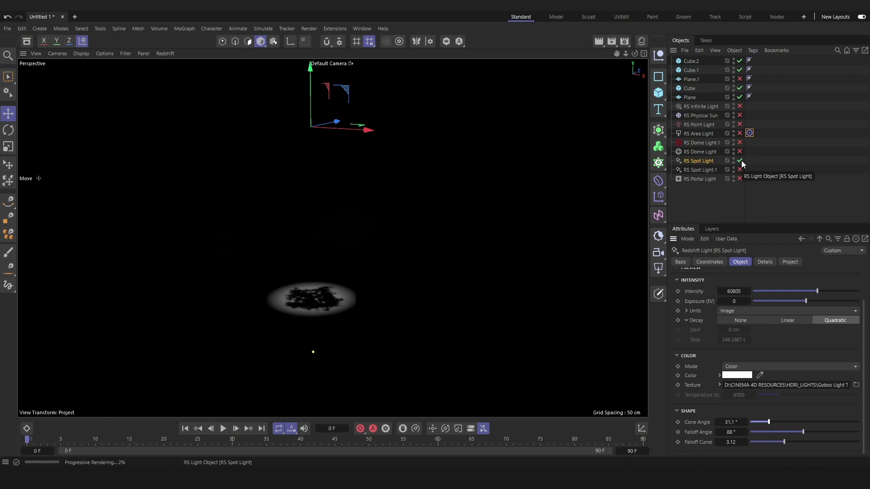
# Step: Switch the spot light off and re-enable the dome light and Plane.1
pyautogui.click(705, 171)
pyautogui.click(739, 160)
pyautogui.click(740, 152)
pyautogui.click(740, 80)
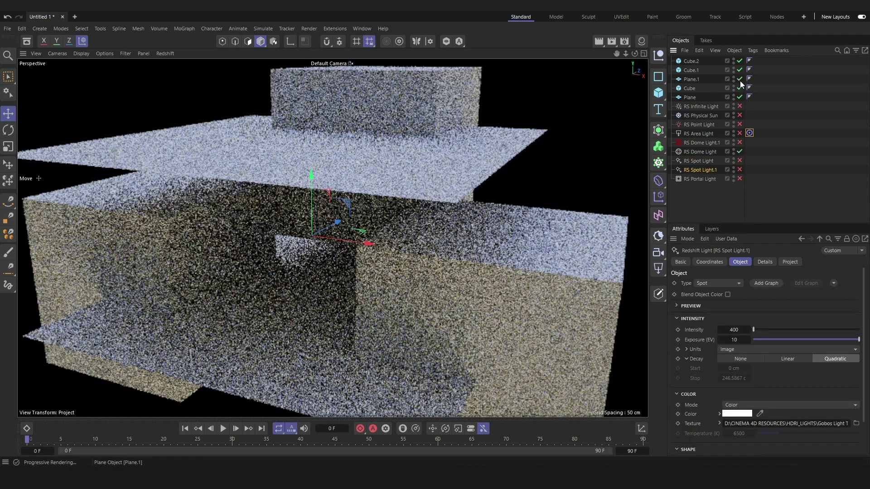
# Step: Enable the RS Portal Light, raise it about 98 cm, and toggle it to compare
pyautogui.click(706, 179)
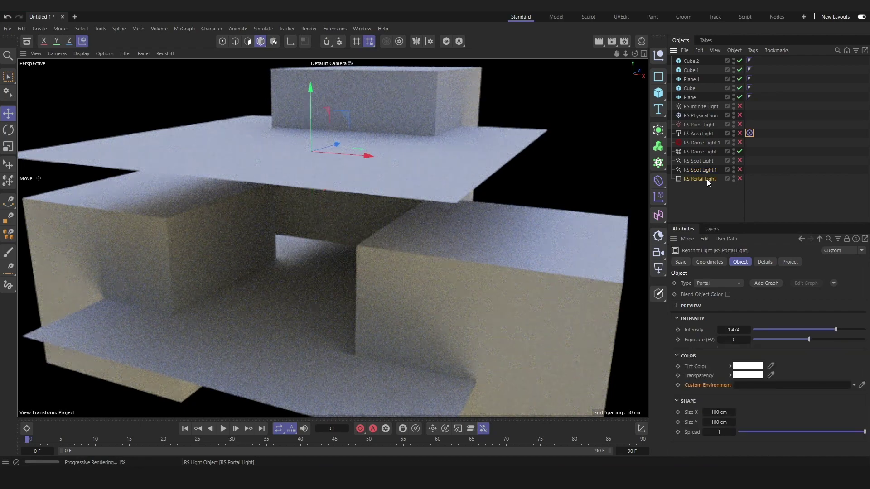
pyautogui.click(740, 178)
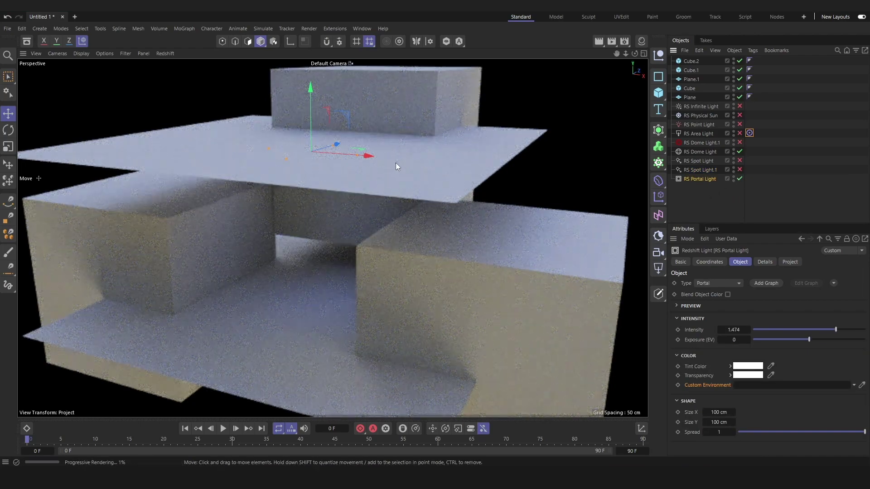
pyautogui.moveTo(309, 119); pyautogui.dragTo(327, 221)
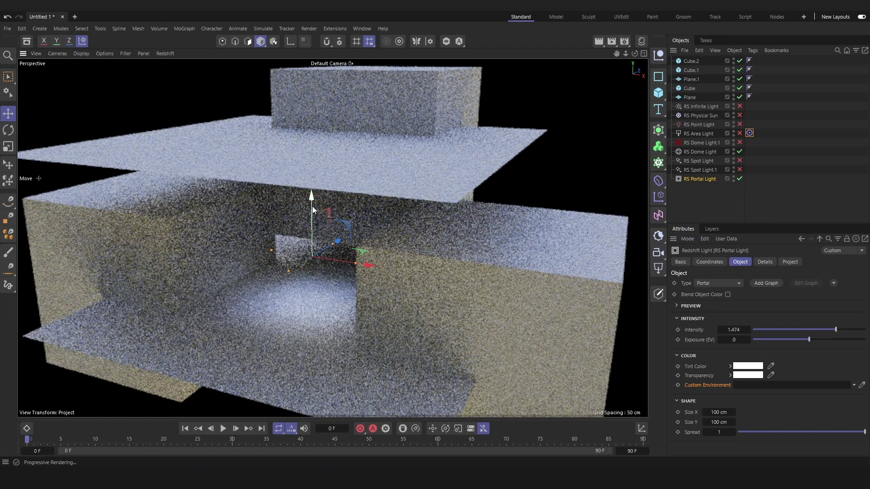
pyautogui.moveTo(312, 208); pyautogui.dragTo(311, 89)
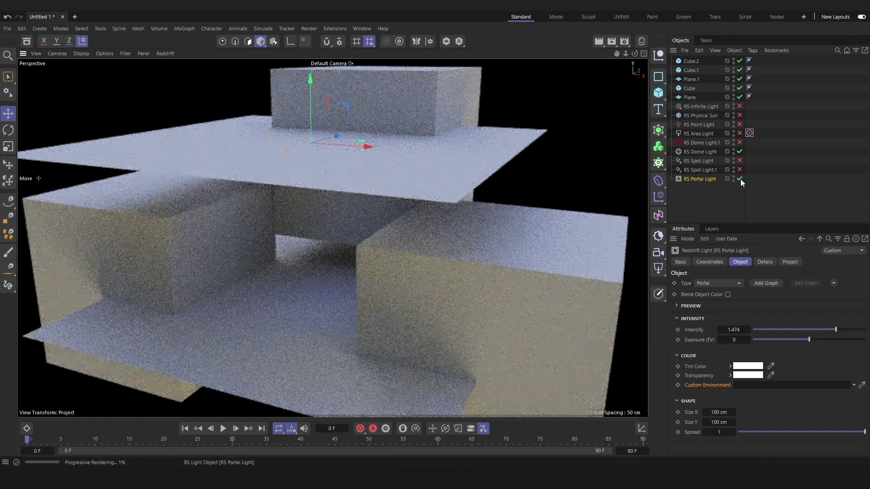
pyautogui.click(741, 178)
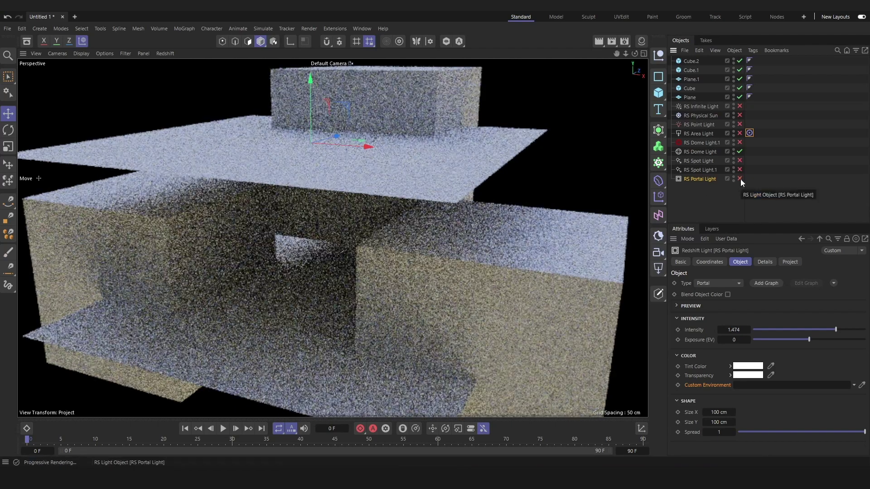
pyautogui.click(740, 179)
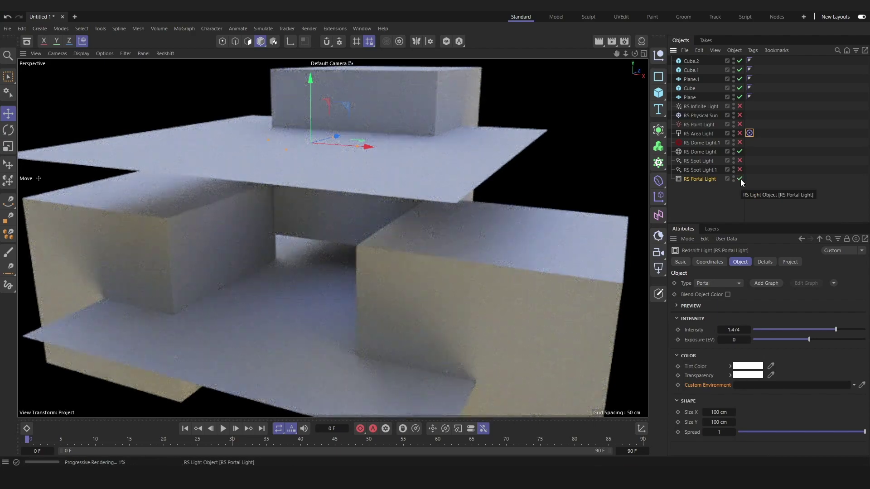
# Step: Swap the portal light for an RS IES Light, start the Redshift IPR, and raise it about 10 cm
pyautogui.click(741, 178)
pyautogui.moveTo(658, 130); pyautogui.dragTo(628, 130)
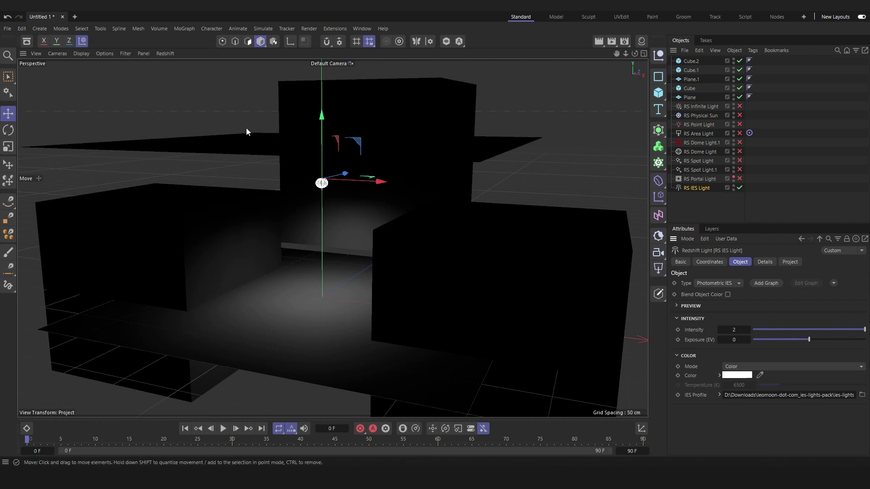
pyautogui.click(165, 54)
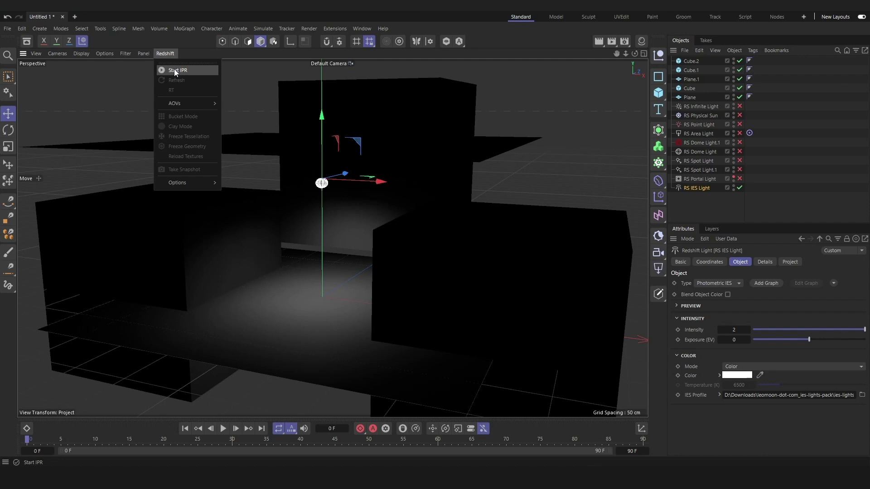
pyautogui.click(173, 70)
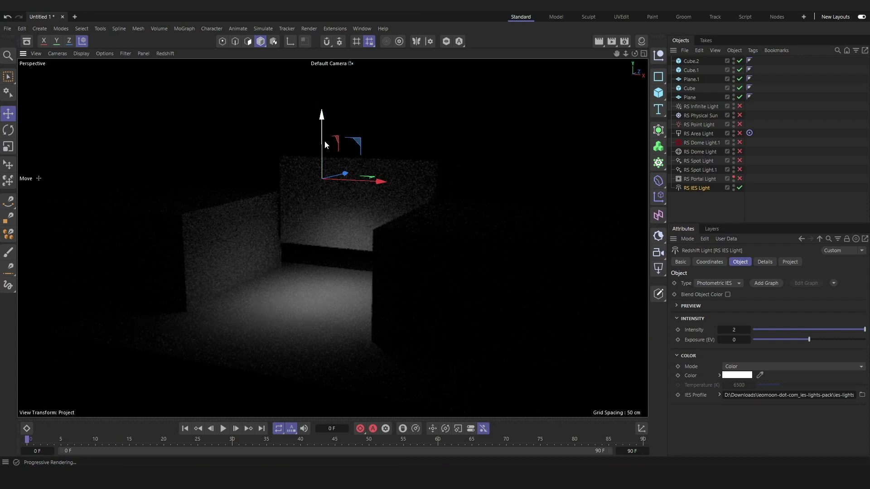
pyautogui.moveTo(323, 144); pyautogui.dragTo(330, 125)
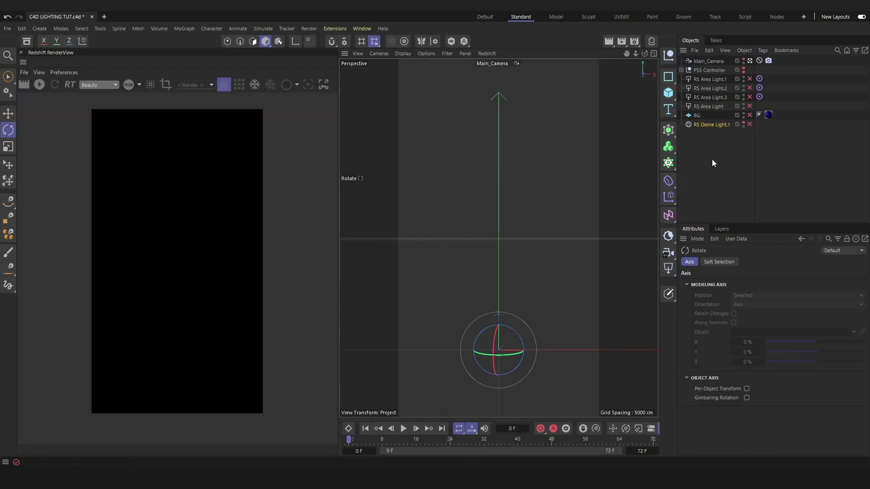
# Step: Unhide the PS5 controller and review Main_Camera's 1080×1920 output, Redshift GI and sampling settings
pyautogui.click(744, 69)
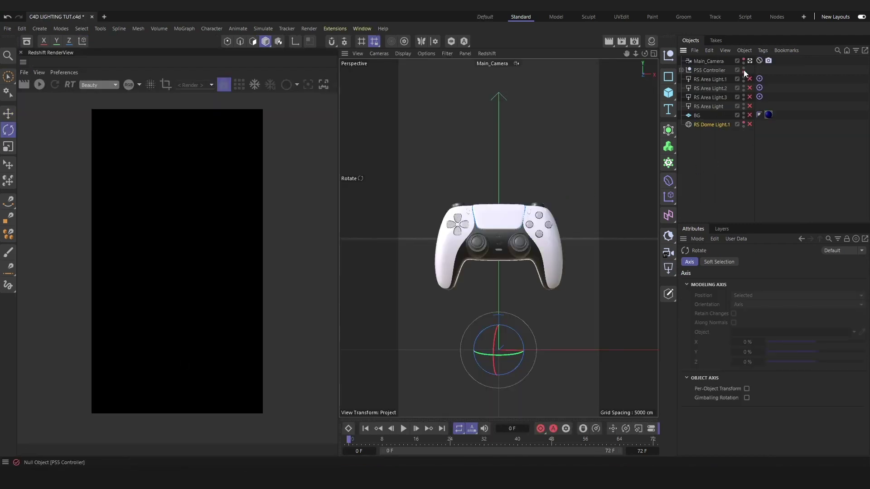
pyautogui.click(722, 61)
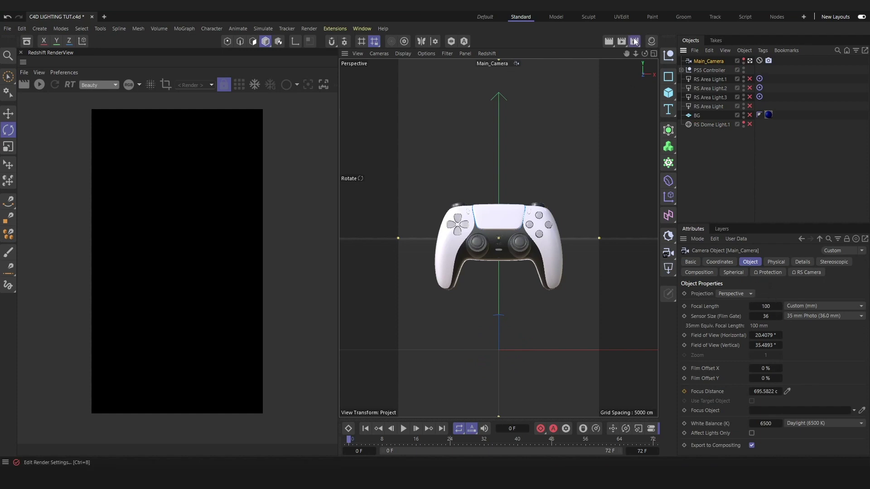
pyautogui.hotkey('ctrl', 'b')
pyautogui.click(608, 79)
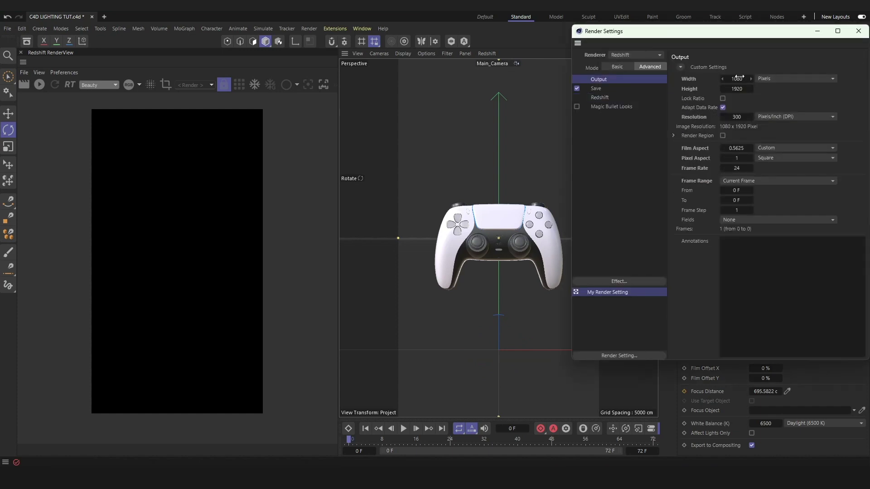
pyautogui.click(600, 97)
pyautogui.click(779, 68)
pyautogui.click(685, 68)
# Step: Check Main_Camera's Protection tag and select RS Area Light.1
pyautogui.click(858, 30)
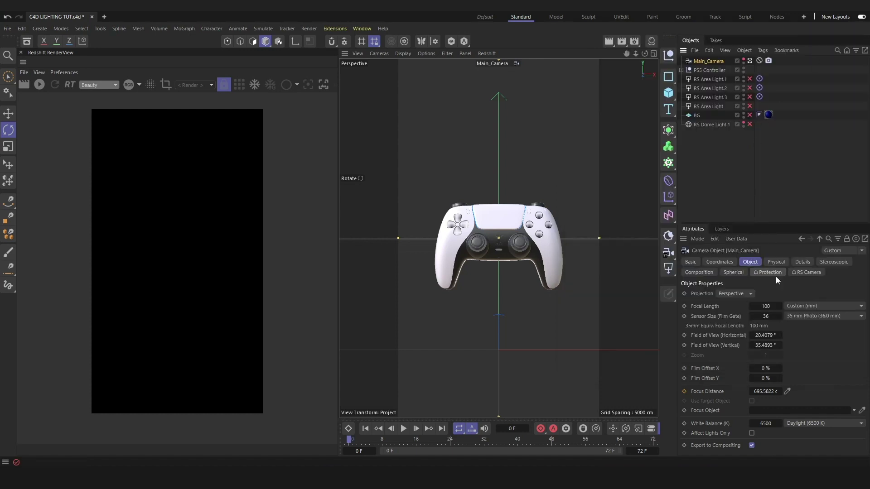
pyautogui.click(758, 61)
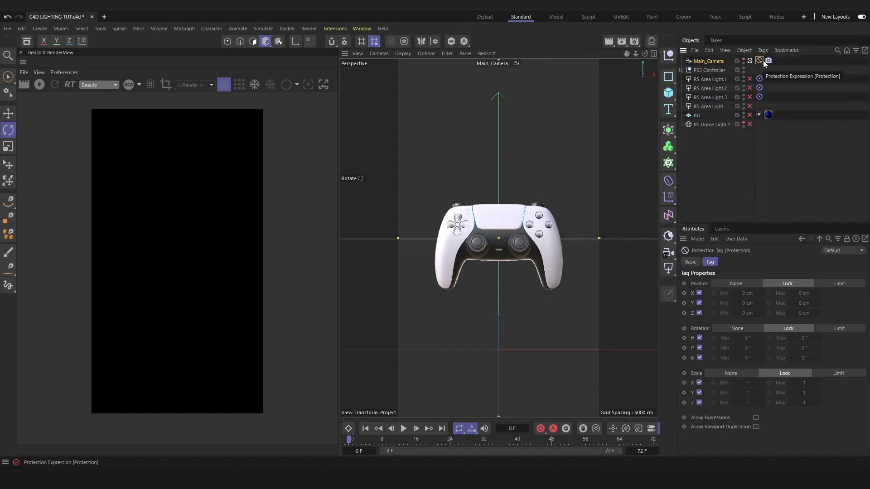
pyautogui.click(711, 80)
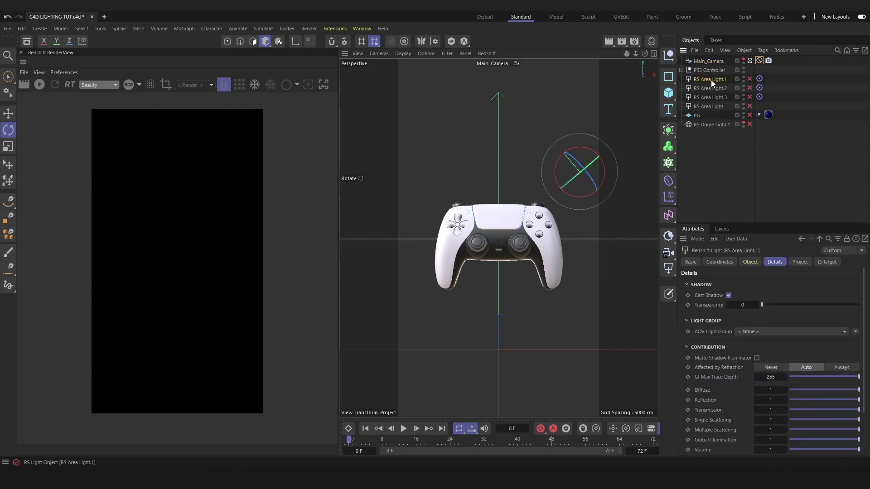
# Step: Enable RS Dome Light.1 and show its HDRI as the visible background
pyautogui.click(725, 125)
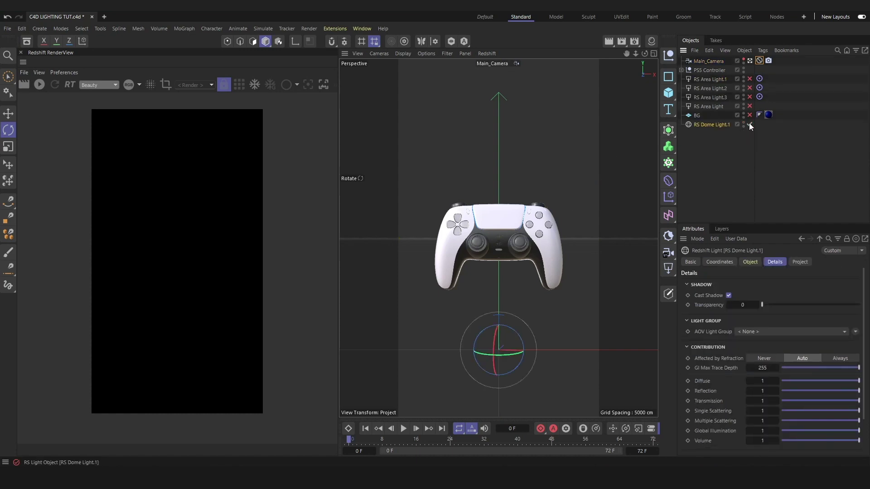
pyautogui.click(749, 124)
pyautogui.scroll(-2, 715, 357)
pyautogui.click(748, 262)
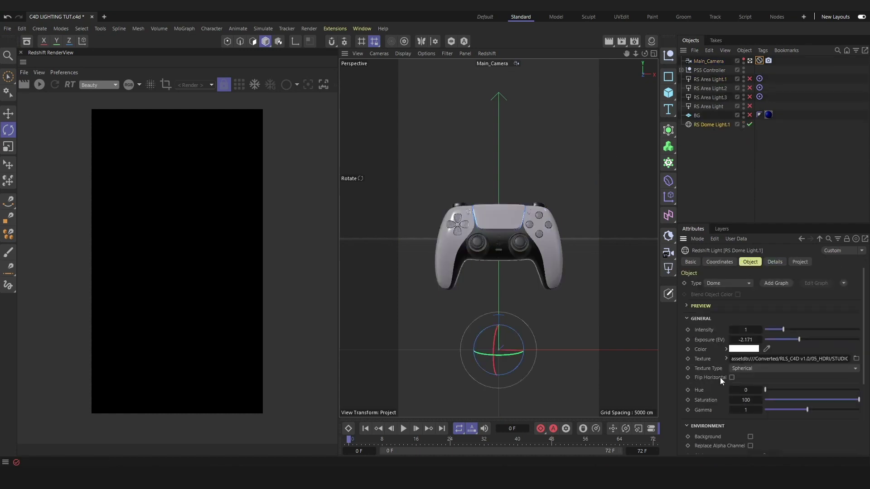
pyautogui.click(750, 437)
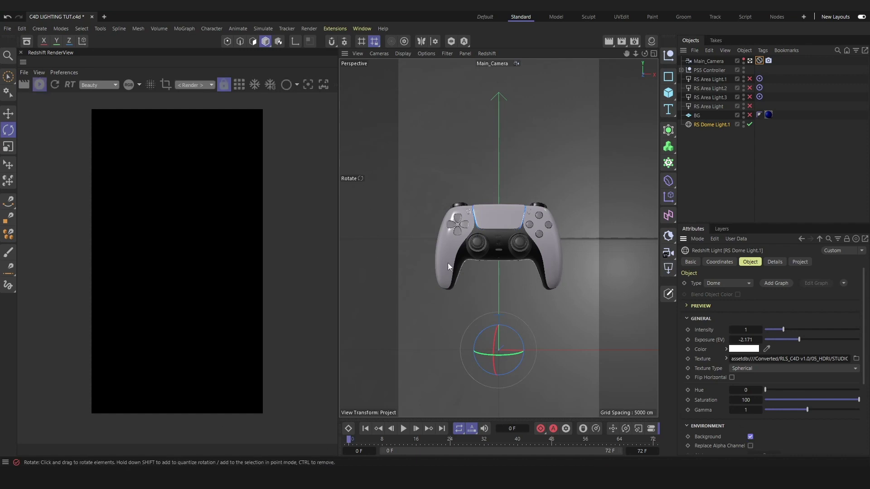
# Step: Set the dome exposure to -0.571 and rotate the HDRI around the controller
pyautogui.moveTo(489, 355)
pyautogui.mouseDown()
pyautogui.moveTo(550, 320)
pyautogui.moveTo(517, 287)
pyautogui.moveTo(503, 326)
pyautogui.moveTo(512, 342)
pyautogui.moveTo(450, 311)
pyautogui.moveTo(430, 360)
pyautogui.moveTo(474, 376)
pyautogui.moveTo(483, 366)
pyautogui.mouseUp()
pyautogui.moveTo(799, 340); pyautogui.dragTo(809, 339)
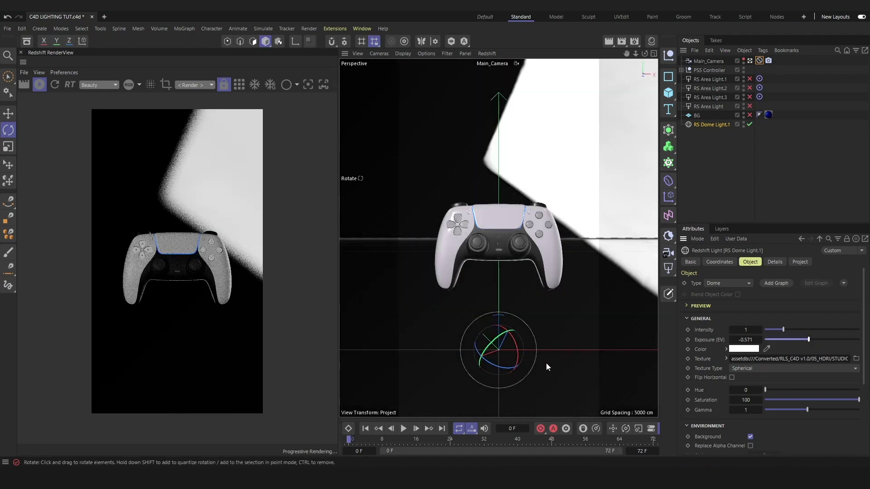
pyautogui.moveTo(542, 366); pyautogui.dragTo(485, 297)
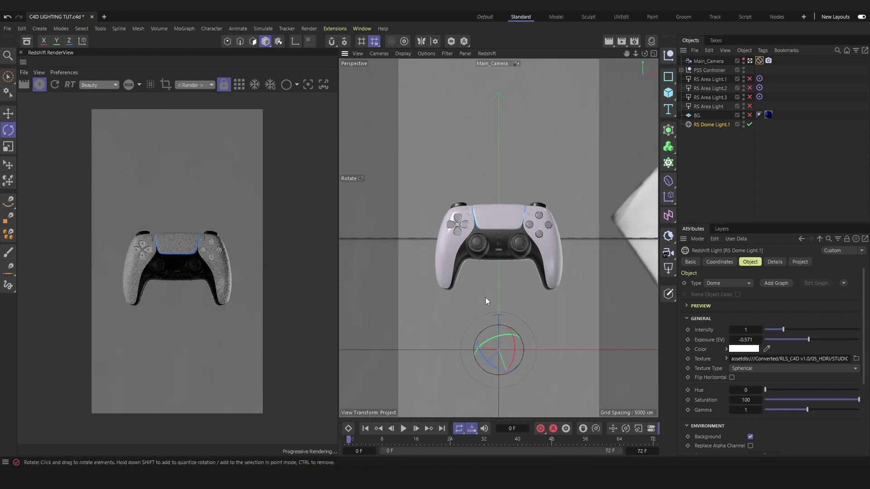
# Step: Switch the dome light off, turn RS Area Light.1 on, and check its Target tag
pyautogui.click(750, 123)
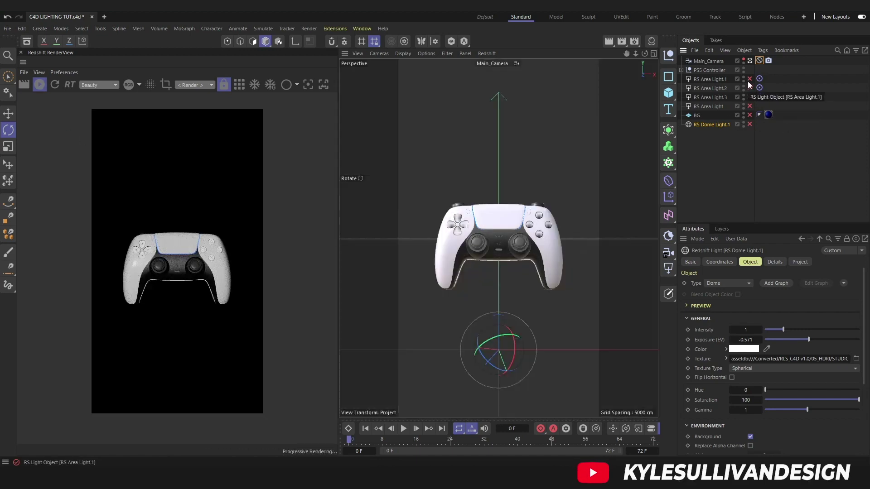
pyautogui.click(749, 78)
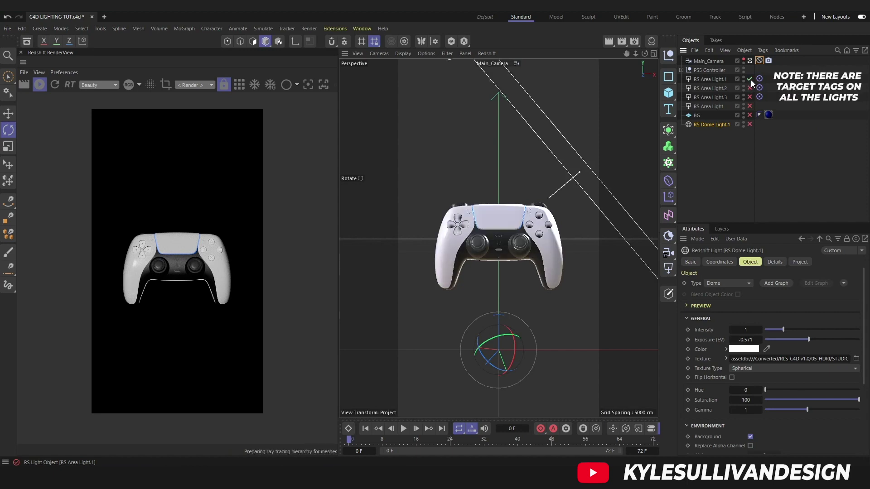
pyautogui.click(724, 80)
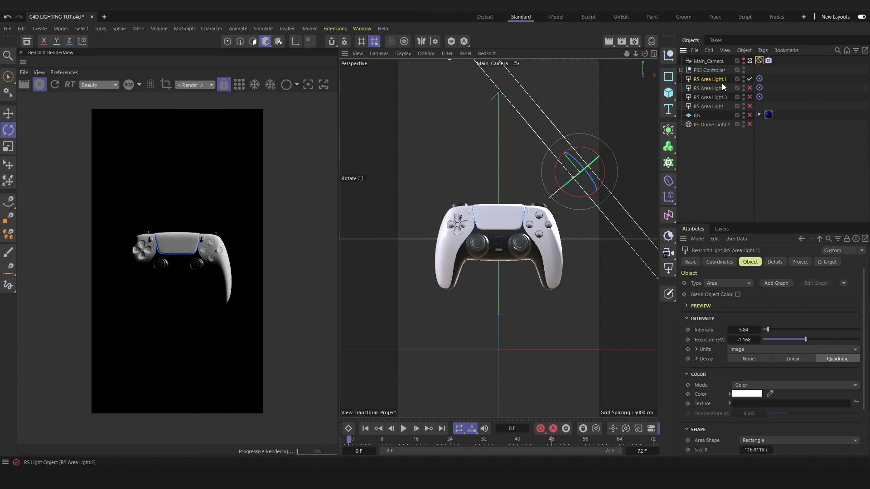
pyautogui.click(759, 79)
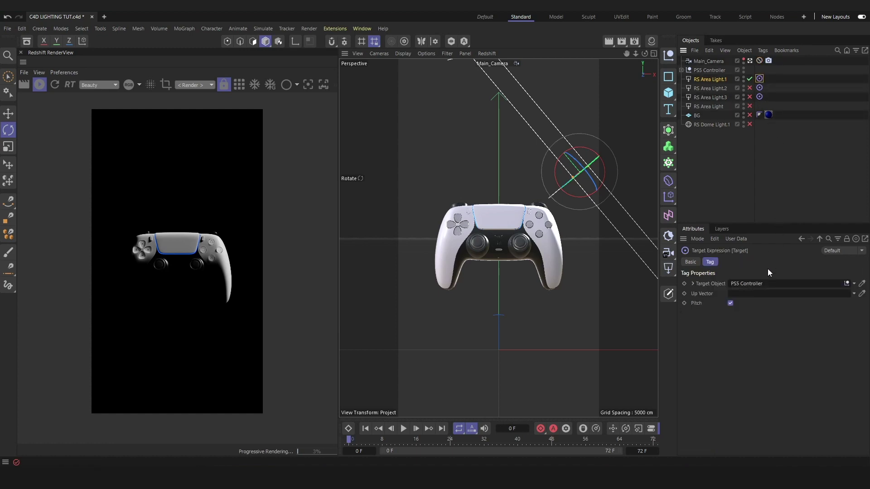
pyautogui.click(711, 81)
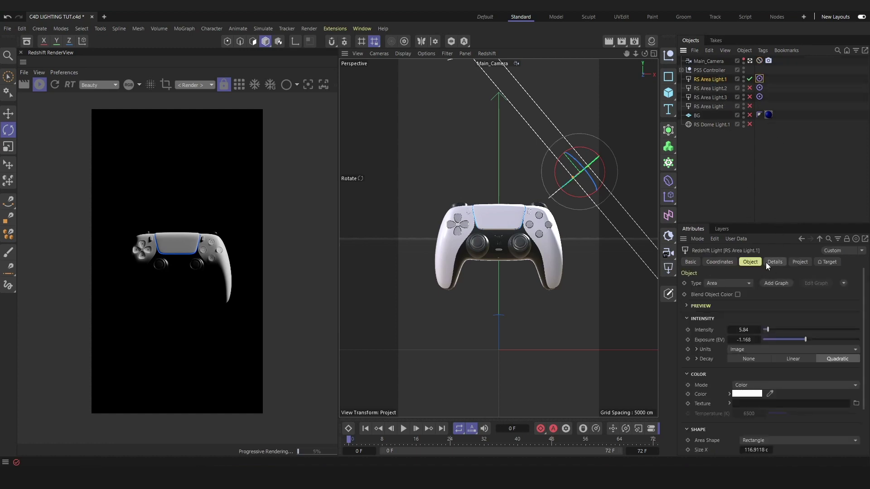
# Step: Set the area light's spread to 0.061 and its width to about 198 cm
pyautogui.scroll(-2, 743, 381)
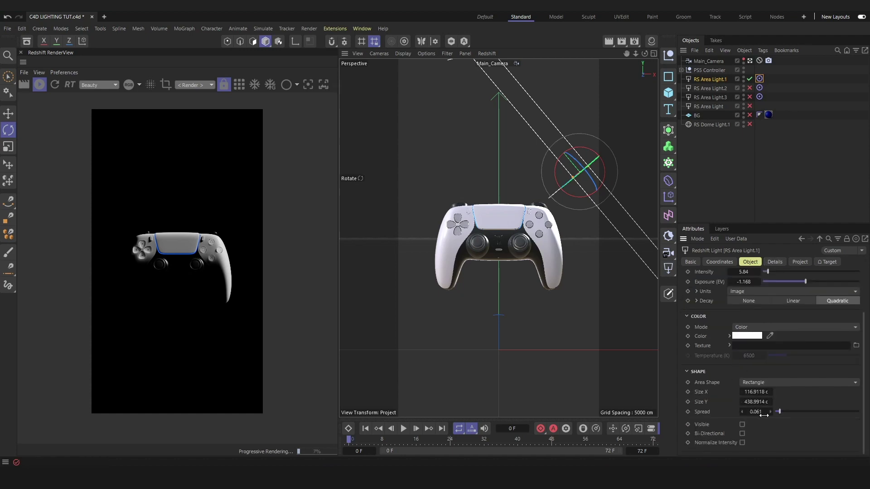
pyautogui.moveTo(779, 412); pyautogui.dragTo(861, 414)
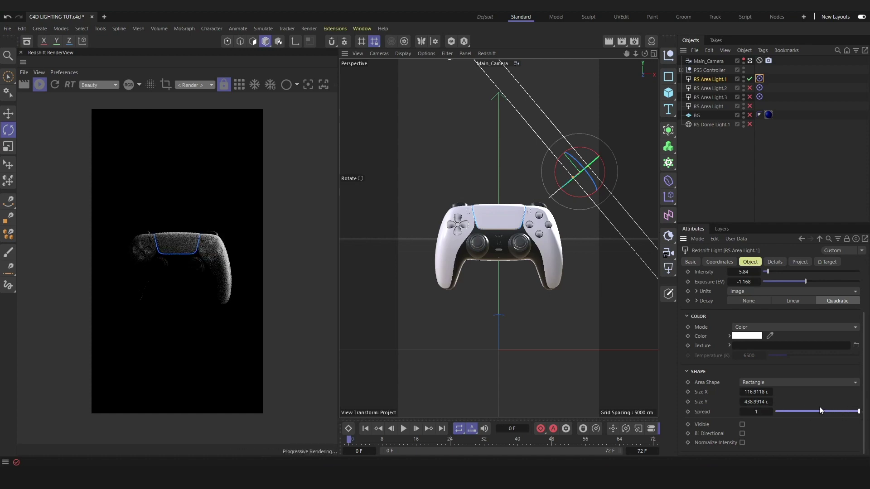
pyautogui.click(783, 411)
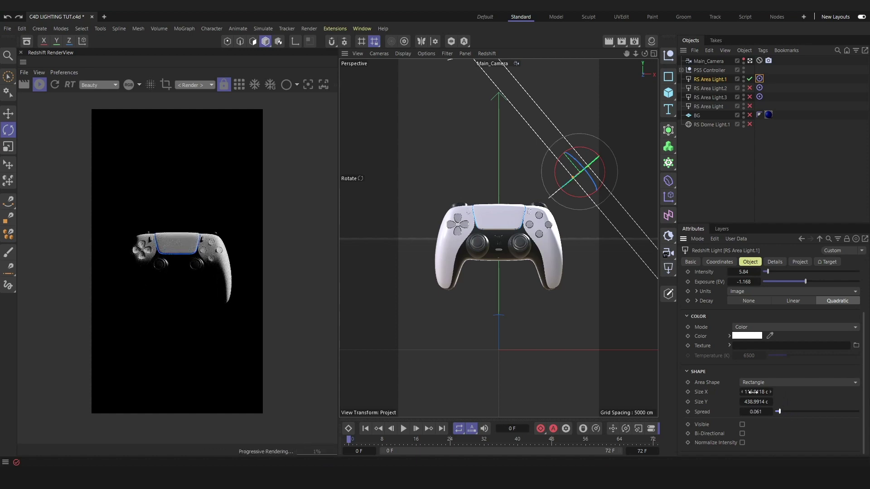
pyautogui.moveTo(750, 392); pyautogui.dragTo(788, 392)
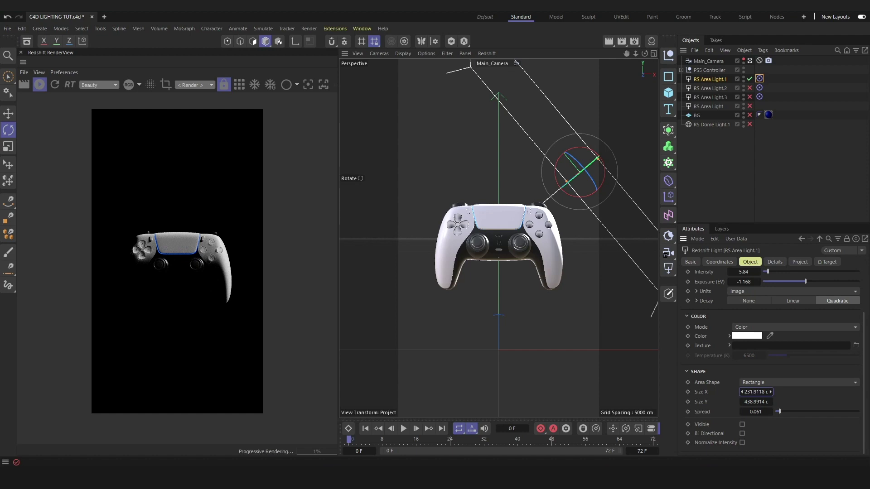
pyautogui.moveTo(752, 392)
pyautogui.mouseDown()
pyautogui.moveTo(738, 392)
pyautogui.moveTo(752, 392)
pyautogui.mouseUp()
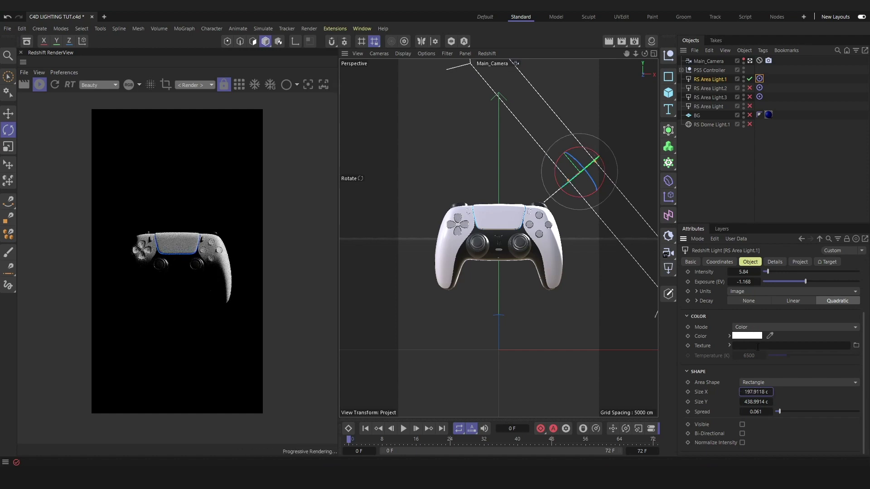
# Step: Rename the first two area lights KEY and RIM
pyautogui.doubleClick(714, 79)
pyautogui.write('kEY')
pyautogui.press('Return')
pyautogui.click(730, 89)
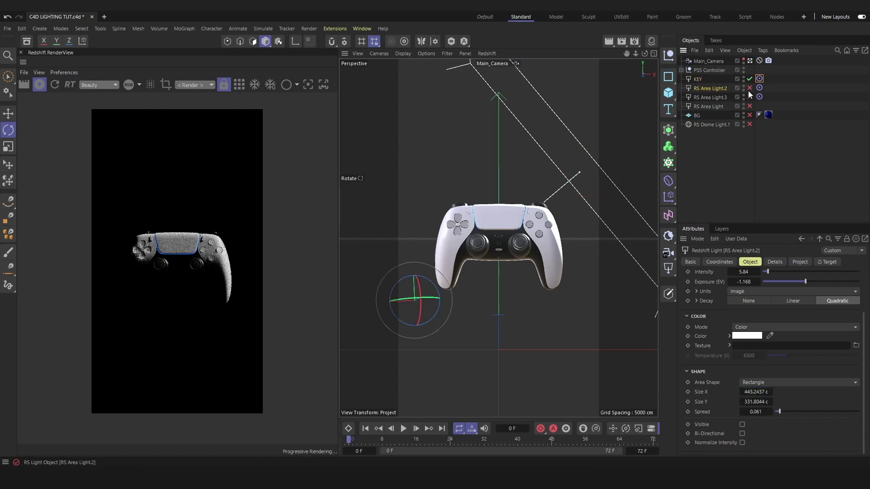
pyautogui.doubleClick(710, 89)
pyautogui.write('RIM')
pyautogui.press('Return')
# Step: Switch KEY on and move RIM slightly down and left of the controller
pyautogui.press('e')
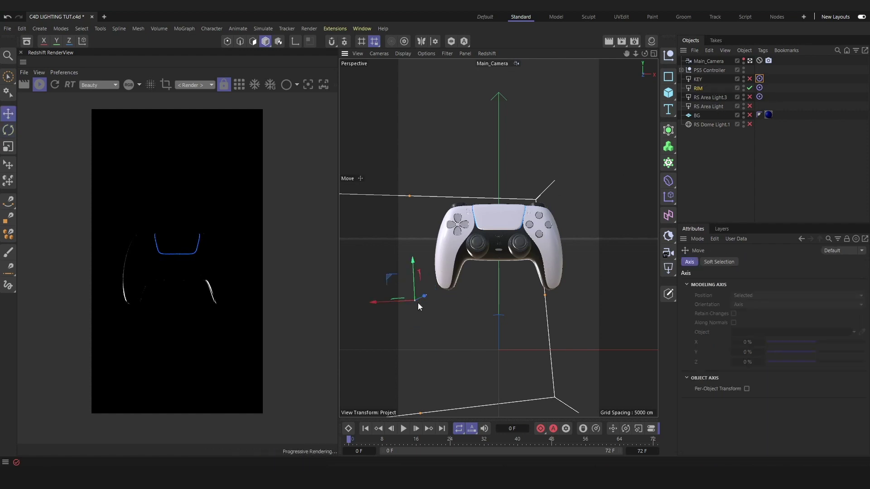
pyautogui.moveTo(399, 302); pyautogui.dragTo(461, 286)
pyautogui.click(749, 79)
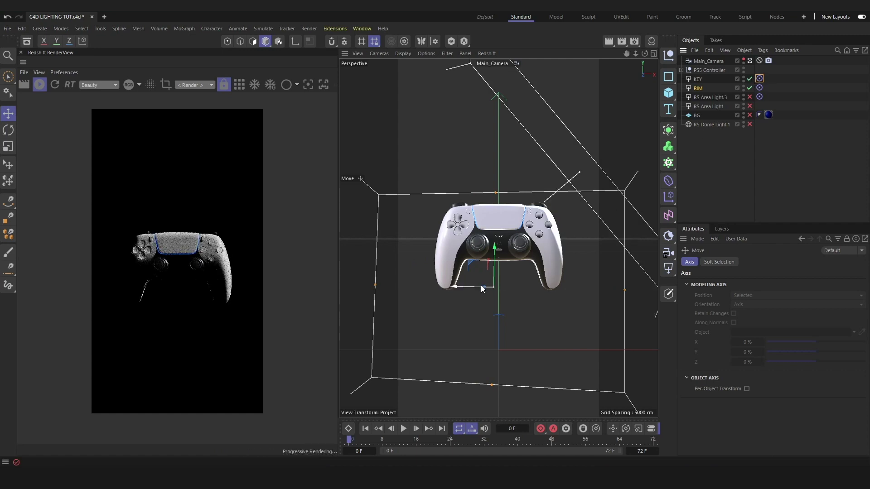
pyautogui.moveTo(456, 287); pyautogui.dragTo(395, 286)
pyautogui.moveTo(430, 250); pyautogui.dragTo(431, 269)
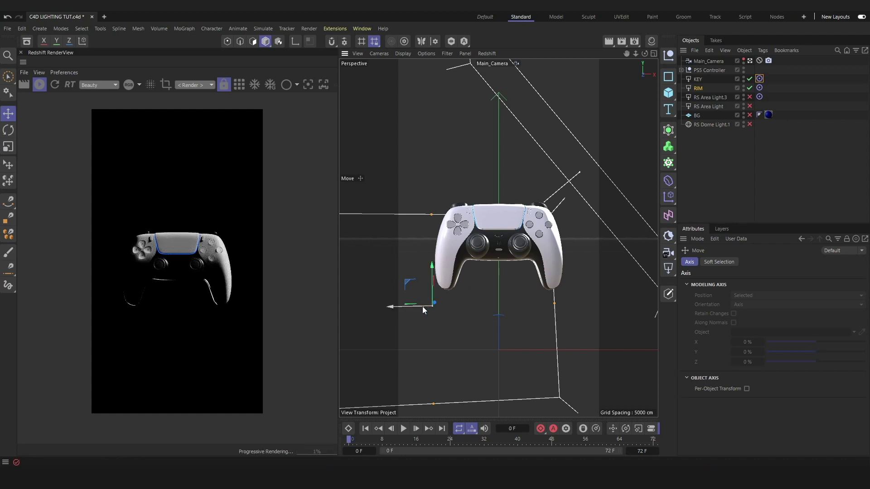
pyautogui.moveTo(423, 309); pyautogui.dragTo(409, 303)
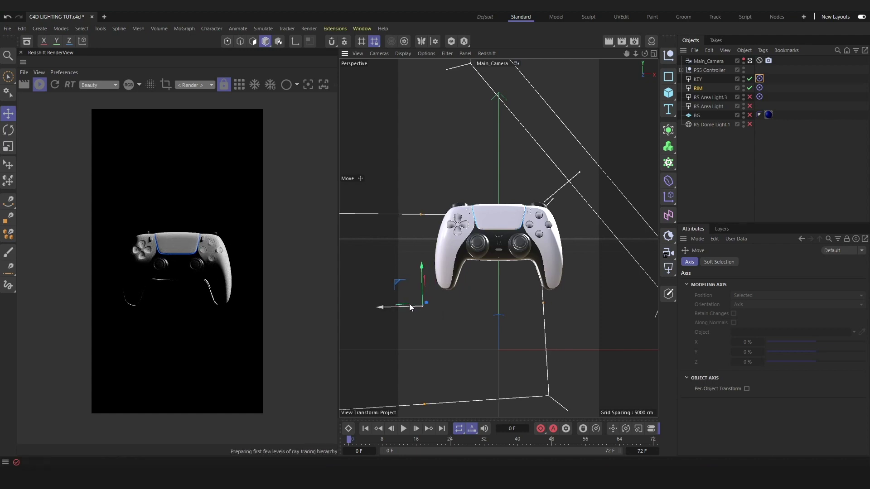
# Step: Isolate the third area light and rename it FILL
pyautogui.click(750, 88)
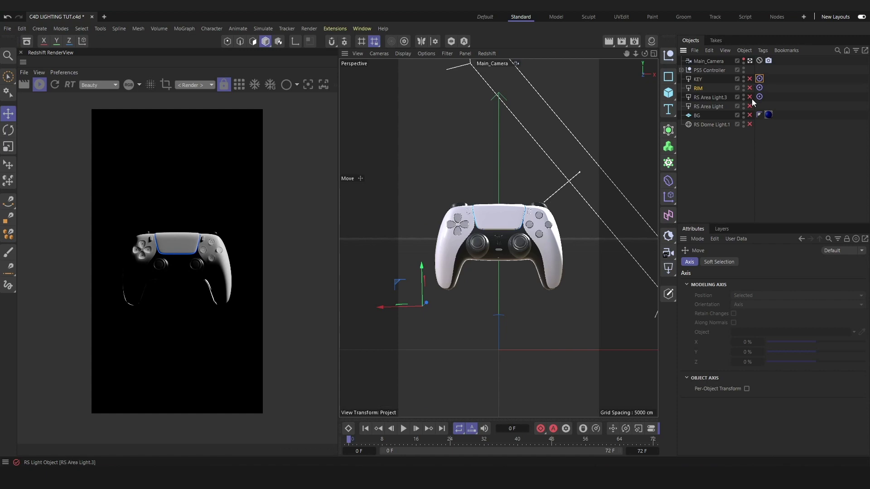
pyautogui.click(749, 78)
pyautogui.click(750, 97)
pyautogui.doubleClick(711, 97)
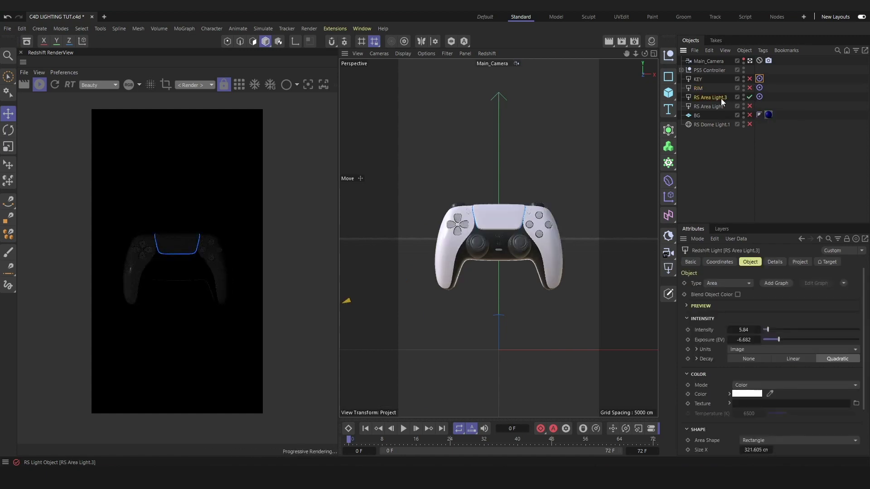
pyautogui.write('FILL')
pyautogui.press('Return')
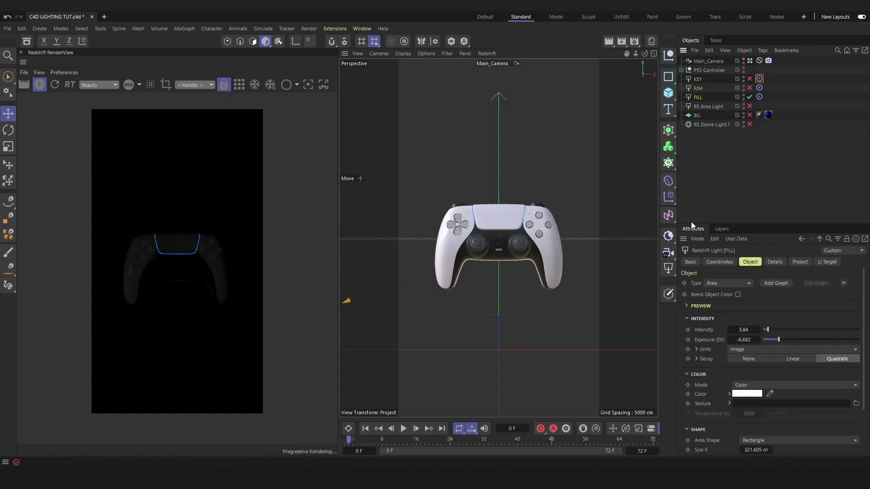
# Step: Re-enable KEY and RIM, compare FILL on and off, and set its reflection contribution to 0
pyautogui.click(750, 79)
pyautogui.click(750, 89)
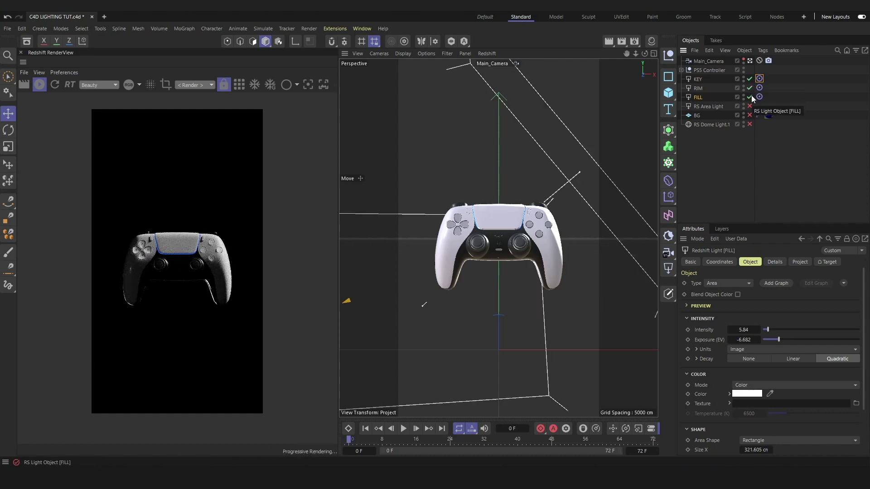
pyautogui.click(750, 97)
pyautogui.click(750, 97)
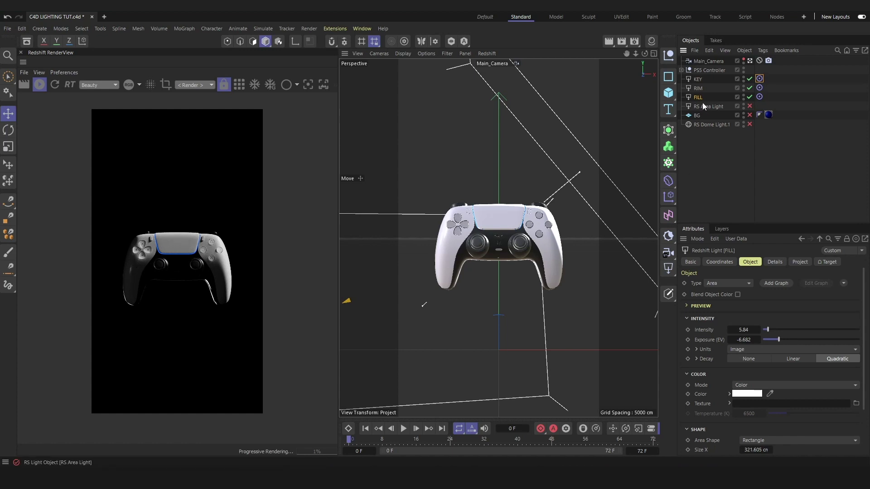
pyautogui.click(774, 262)
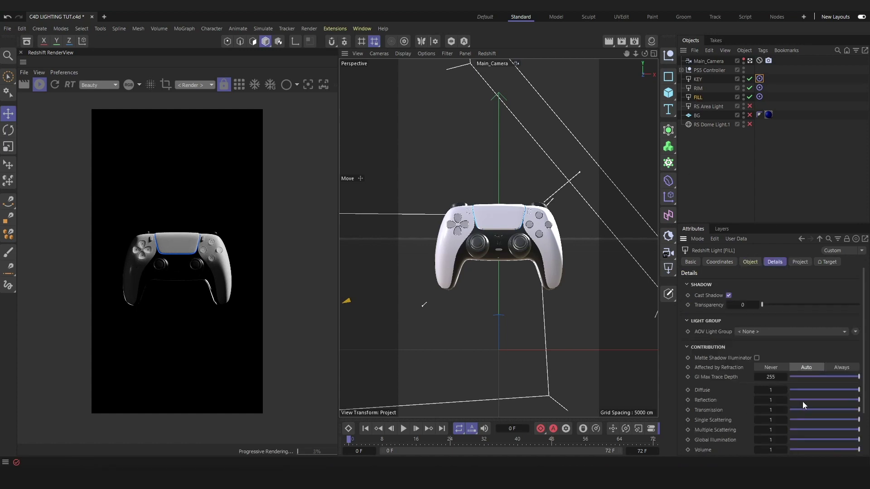
pyautogui.moveTo(803, 400); pyautogui.dragTo(782, 401)
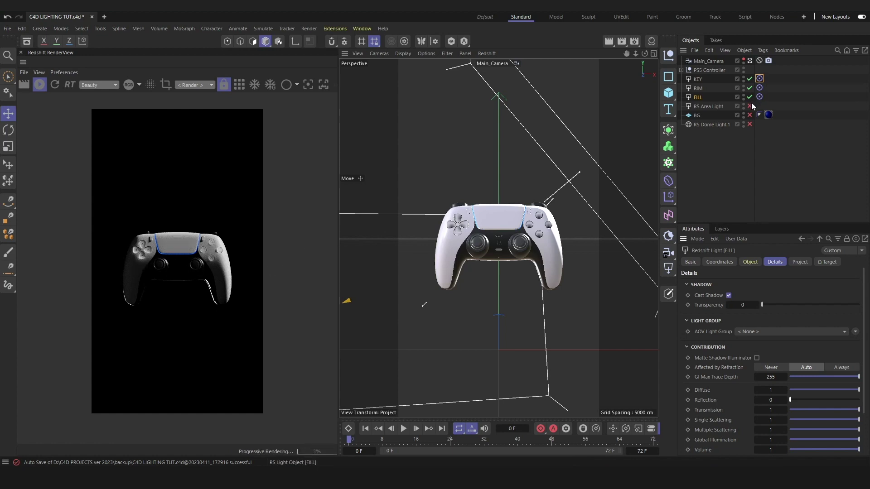
# Step: Switch RS Dome Light.1 on, keep it out of the background, and lower exposure to -1.943
pyautogui.click(749, 124)
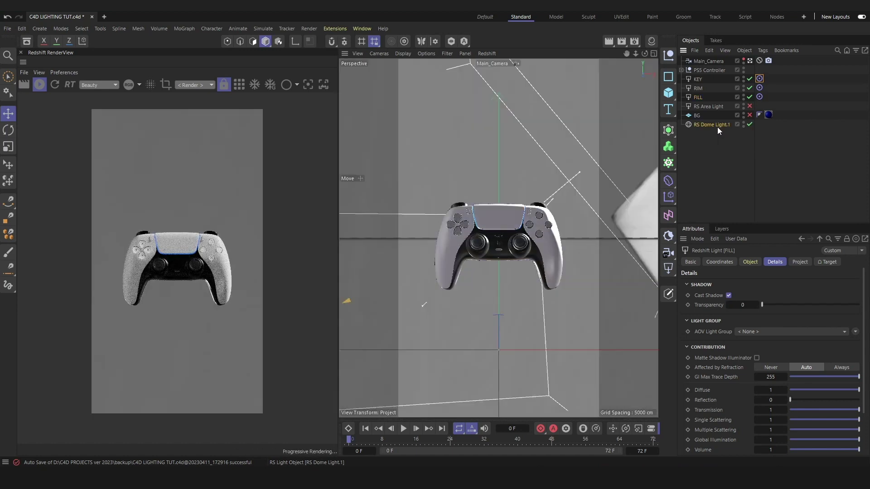
pyautogui.click(717, 126)
pyautogui.click(720, 262)
pyautogui.click(750, 262)
pyautogui.click(750, 437)
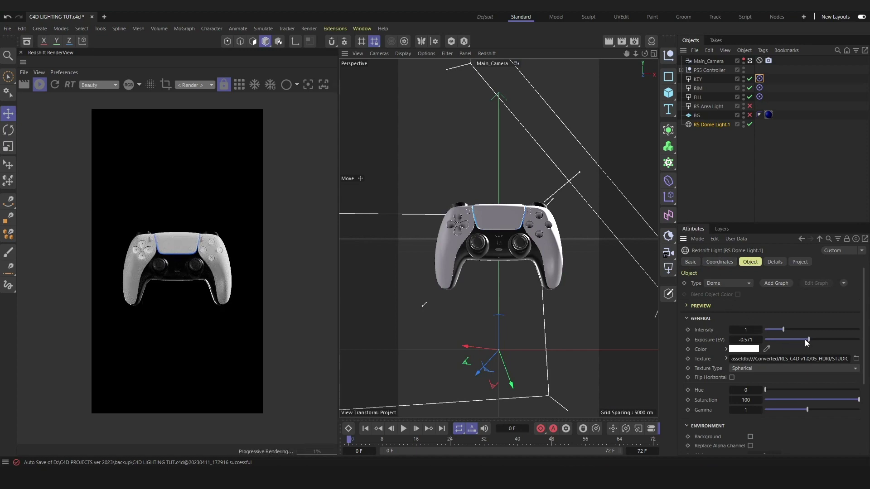
pyautogui.moveTo(803, 338); pyautogui.dragTo(796, 339)
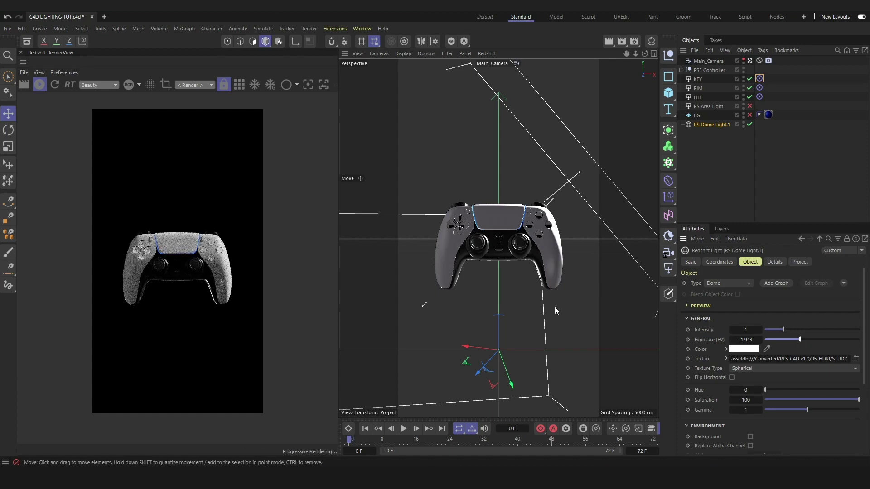
# Step: Zero the dome light's rotation, then turn it to an -8.4° heading
pyautogui.press('r')
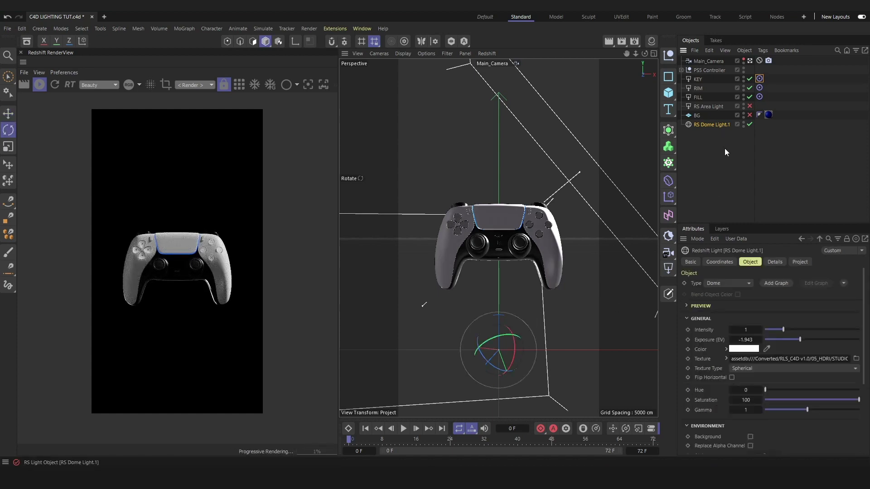
pyautogui.click(720, 262)
pyautogui.press('Tab')
pyautogui.write('0')
pyautogui.press('Tab')
pyautogui.write('0')
pyautogui.press('Return')
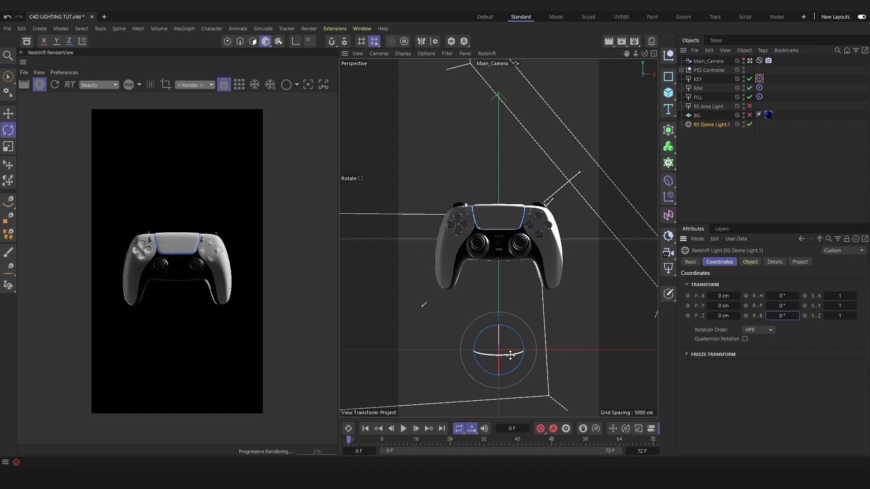
pyautogui.click(752, 122)
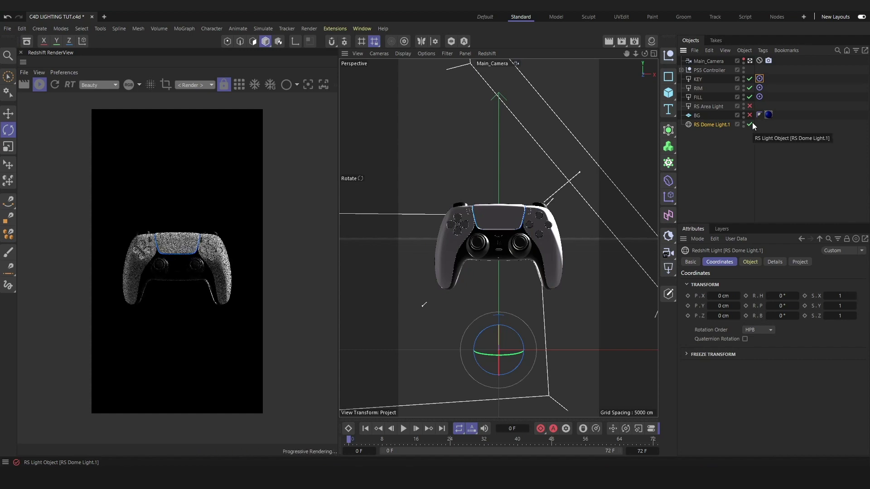
pyautogui.moveTo(523, 353); pyautogui.dragTo(450, 349)
pyautogui.hotkey('ctrl', 'z')
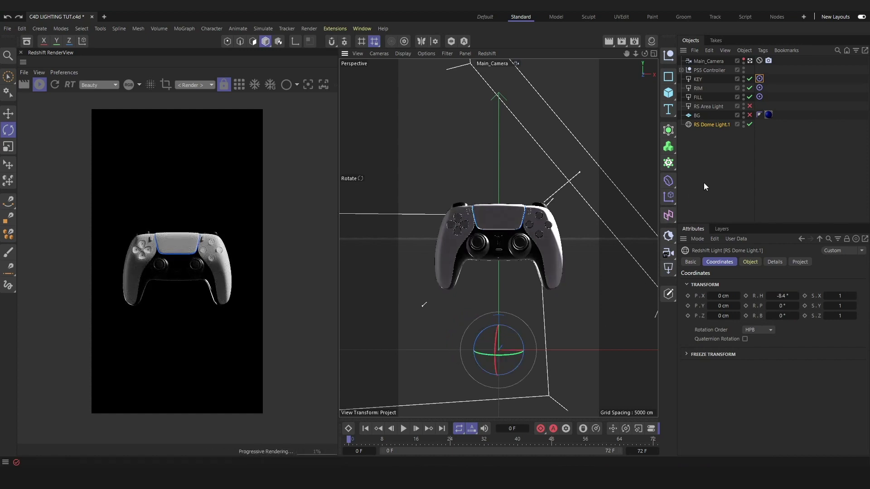
# Step: Turn the blue BG plane on and pause the live render to inspect it in free view
pyautogui.click(749, 115)
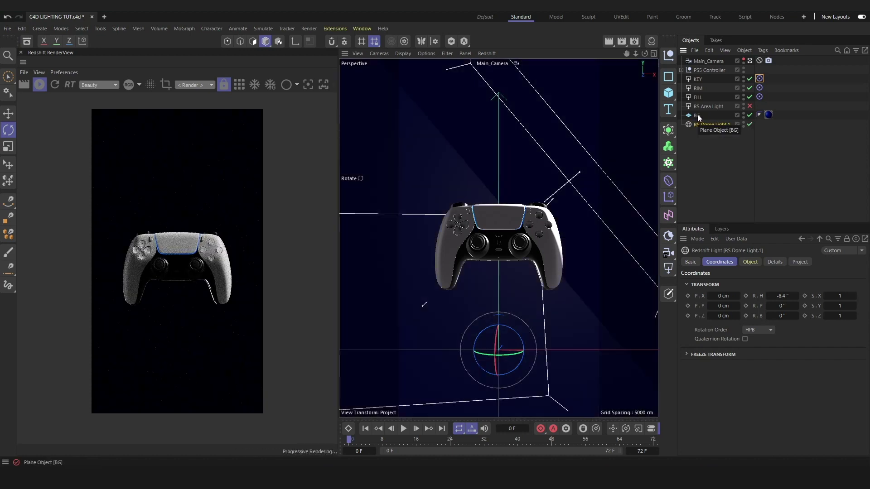
pyautogui.click(698, 116)
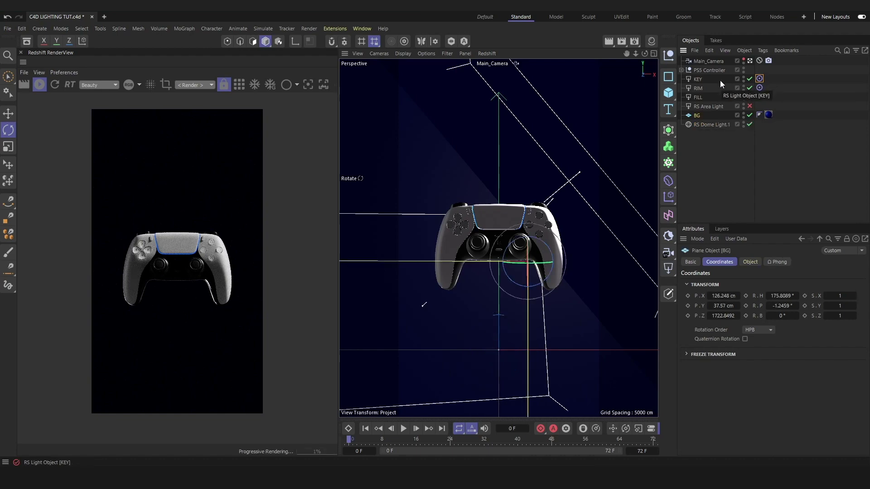
pyautogui.click(39, 86)
pyautogui.click(750, 61)
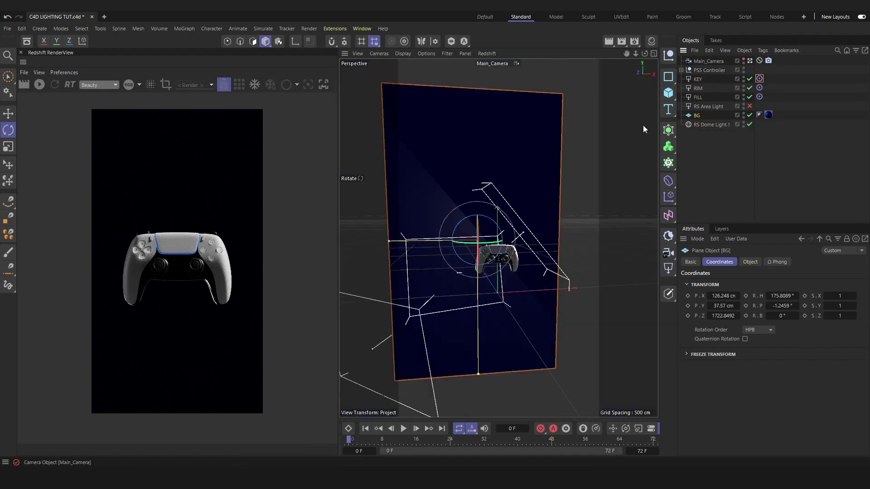
pyautogui.keyDown('alt'); pyautogui.moveTo(562, 187); pyautogui.dragTo(537, 217); pyautogui.keyUp('alt')
# Step: Enable the RS Area Light and tilt its bank to about 59° and raise it slightly, previewed in IPR
pyautogui.click(750, 106)
pyautogui.click(709, 107)
pyautogui.click(750, 262)
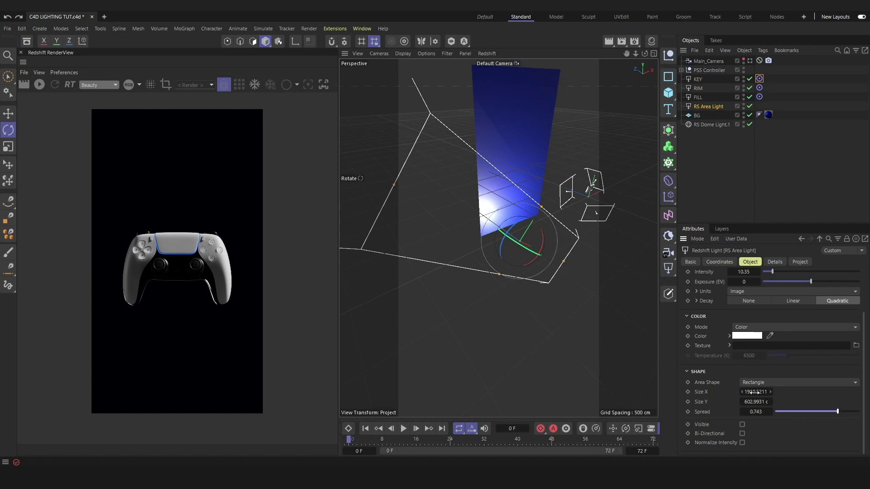
pyautogui.keyDown('alt'); pyautogui.moveTo(499, 236); pyautogui.dragTo(474, 232); pyautogui.keyUp('alt')
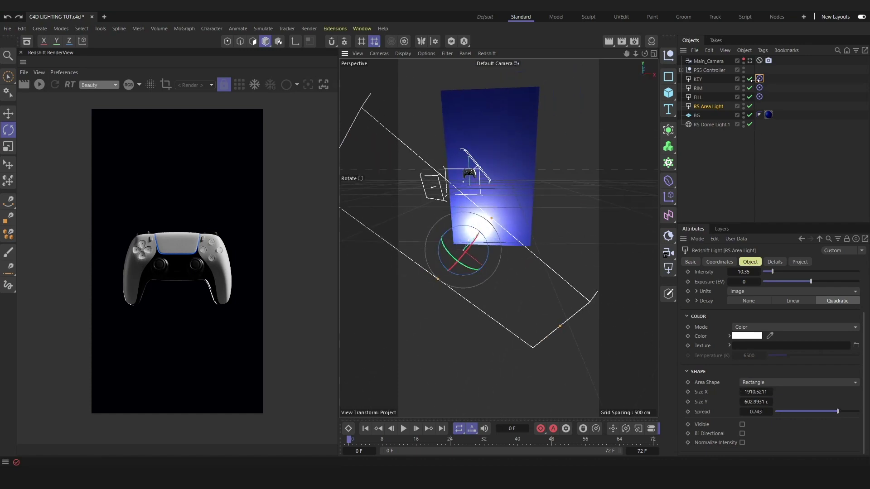
pyautogui.click(750, 61)
pyautogui.click(39, 84)
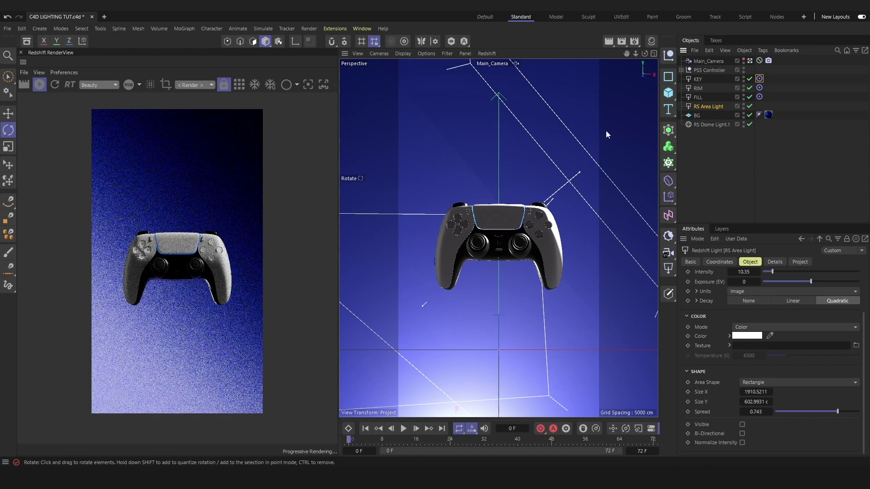
pyautogui.click(725, 261)
pyautogui.moveTo(788, 315); pyautogui.dragTo(786, 317)
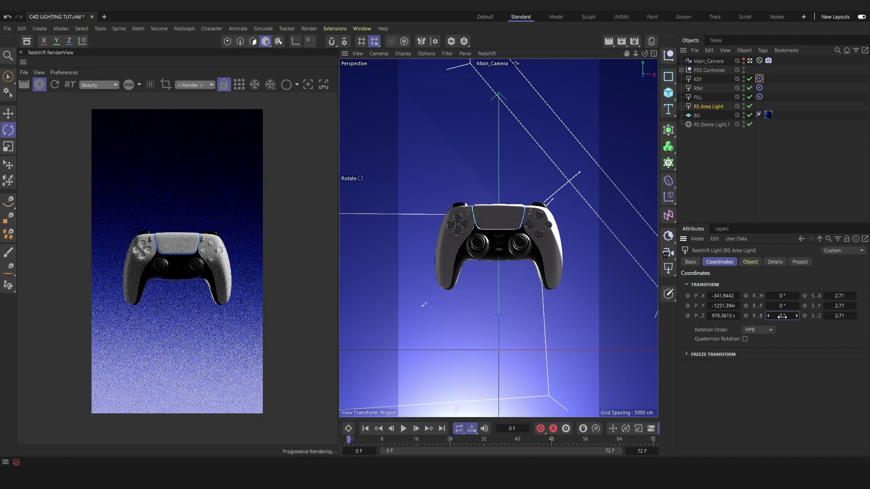
pyautogui.moveTo(737, 306); pyautogui.dragTo(724, 305)
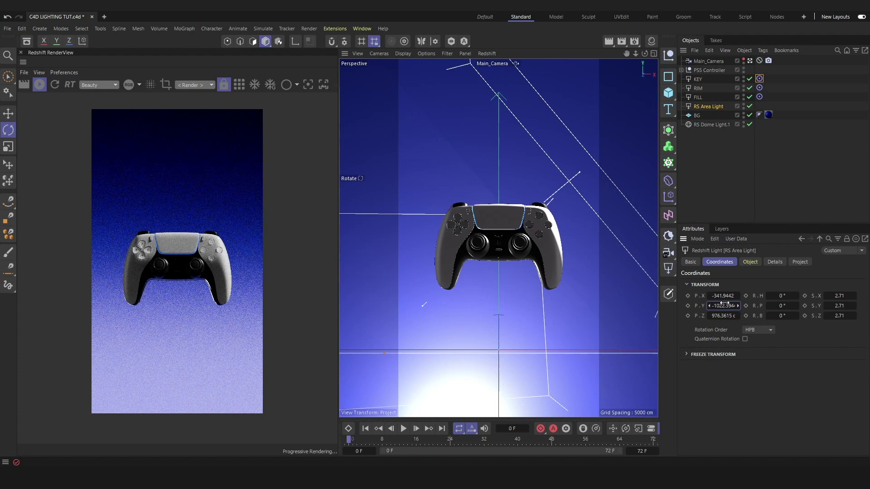
# Step: Switch the area light off, stop the live render, and open the light types list
pyautogui.click(750, 106)
pyautogui.click(40, 85)
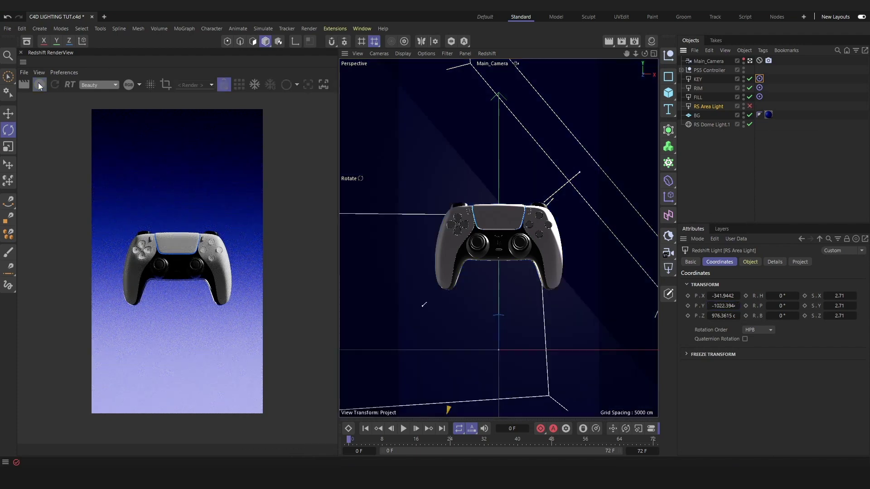
pyautogui.click(750, 61)
pyautogui.keyDown('alt'); pyautogui.moveTo(509, 172); pyautogui.dragTo(506, 178); pyautogui.keyUp('alt')
pyautogui.scroll(5, 506, 178)
pyautogui.click(668, 269)
# Step: Add an RS Spot Light and view it through Main_Camera
pyautogui.click(710, 301)
pyautogui.press('e')
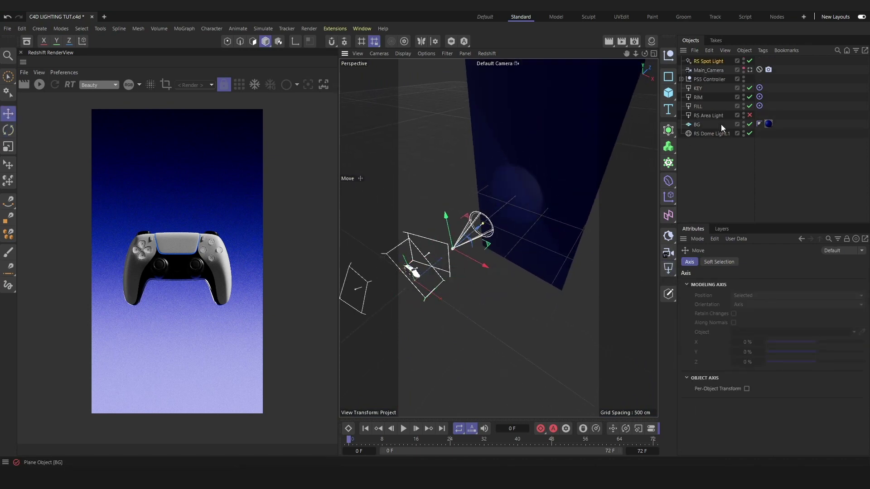
pyautogui.click(750, 70)
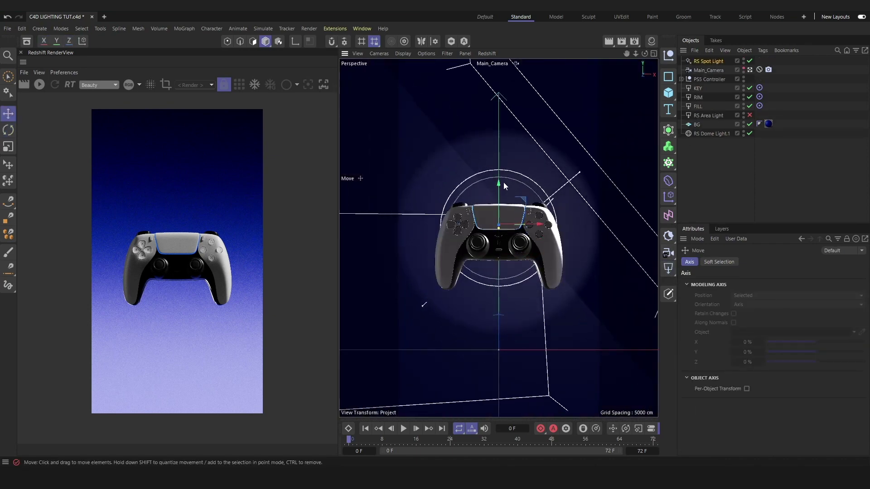
pyautogui.click(750, 262)
pyautogui.scroll(-1, 772, 399)
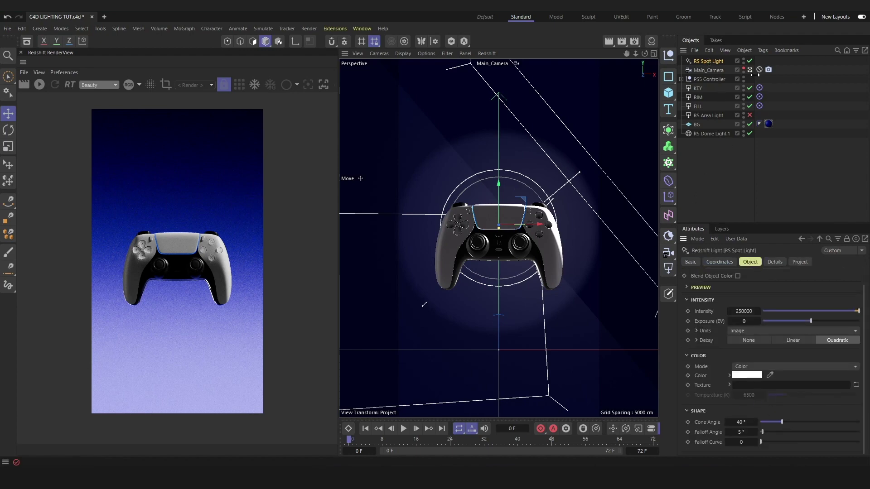
# Step: Set the spot cone to 70.1°, falloff to 92°, and exposure to 5.467
pyautogui.moveTo(781, 422)
pyautogui.mouseDown()
pyautogui.moveTo(781, 432)
pyautogui.moveTo(795, 421)
pyautogui.mouseUp()
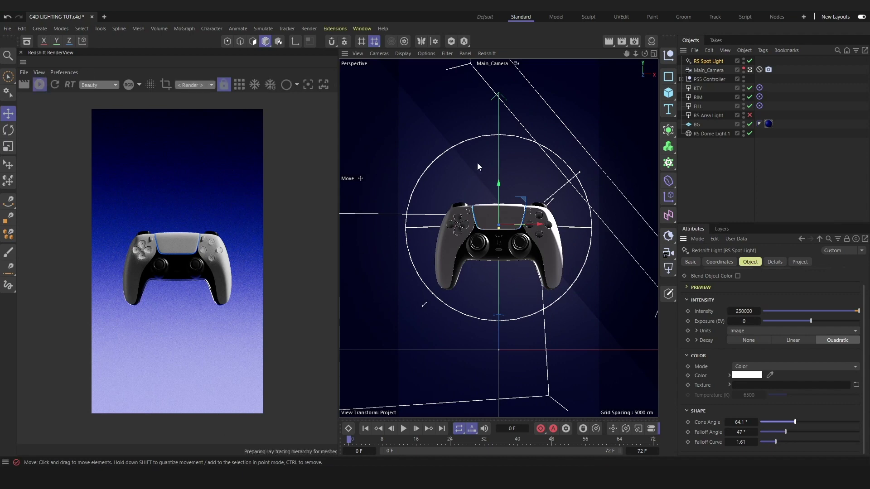
pyautogui.click(824, 321)
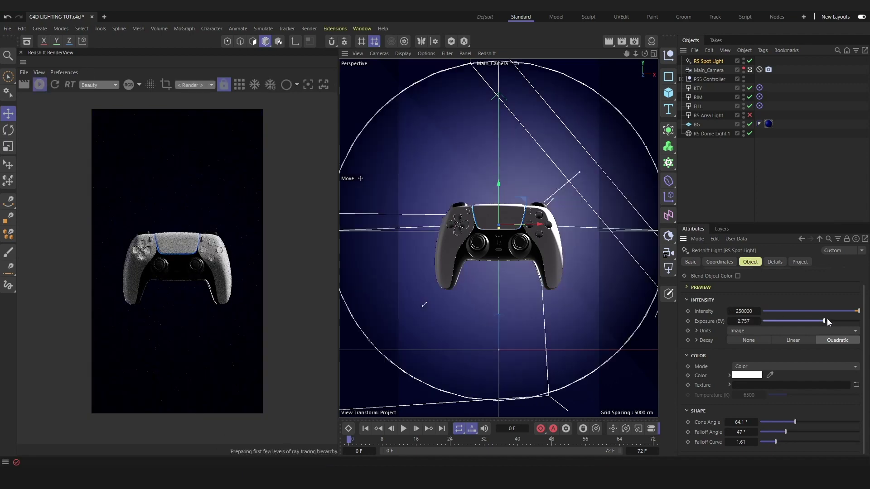
pyautogui.click(842, 321)
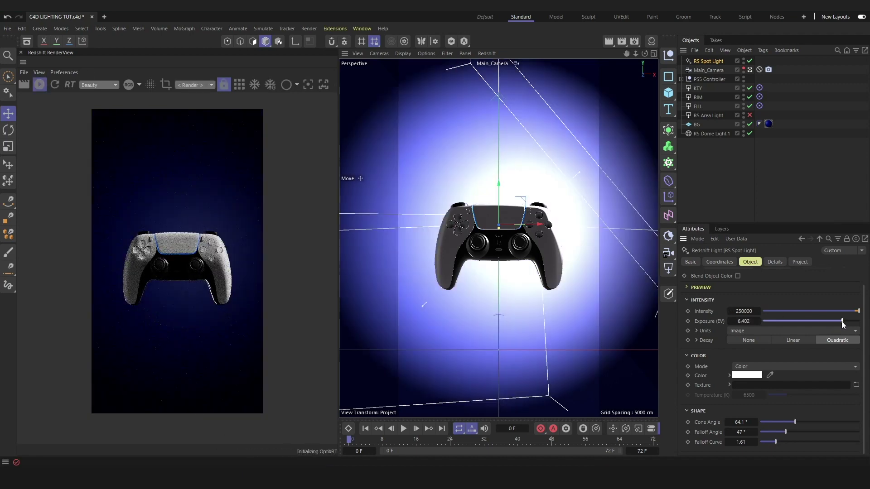
pyautogui.click(785, 423)
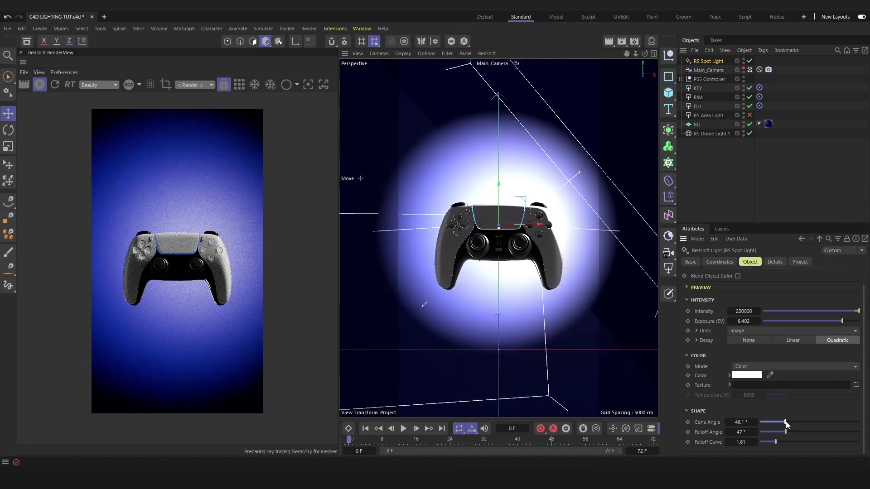
pyautogui.click(798, 431)
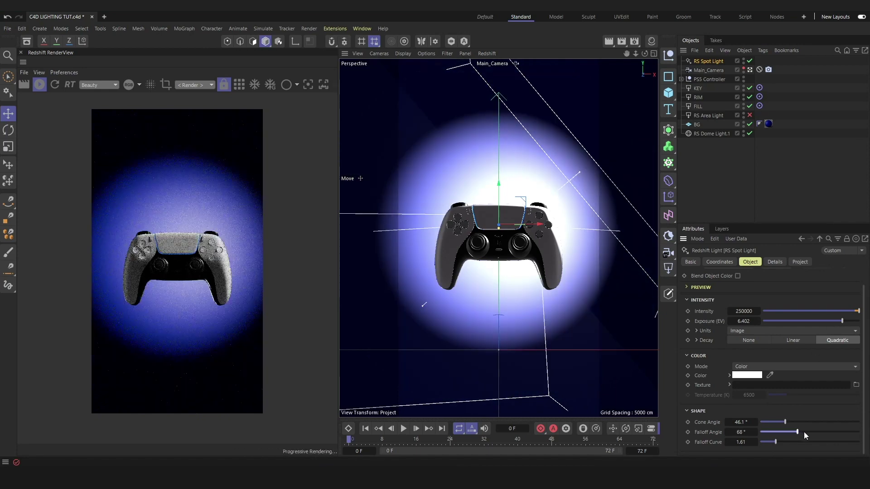
pyautogui.click(810, 431)
pyautogui.click(789, 422)
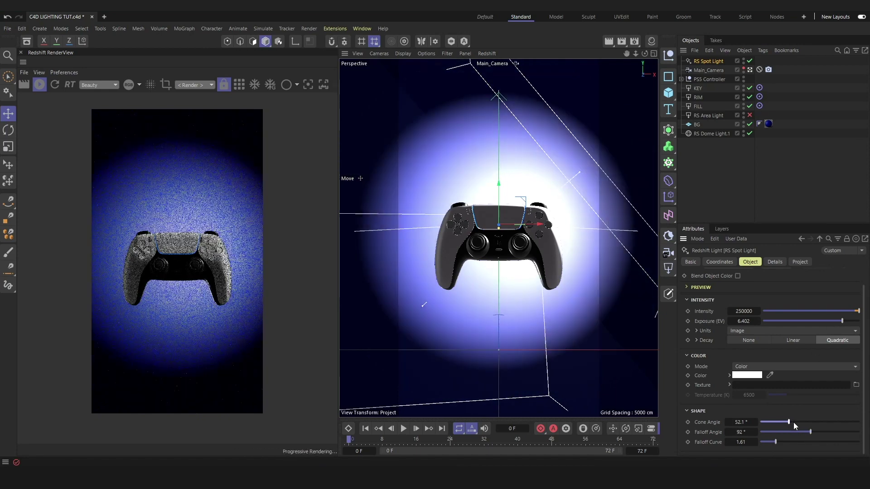
pyautogui.click(798, 422)
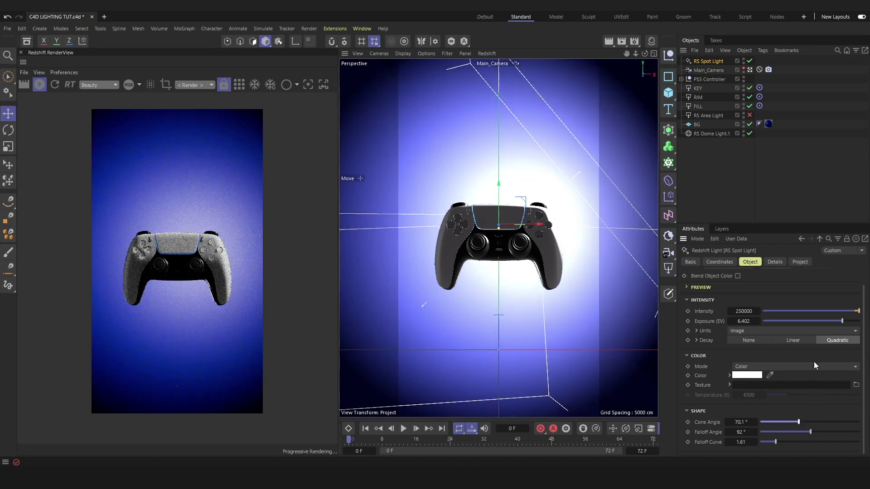
pyautogui.click(832, 323)
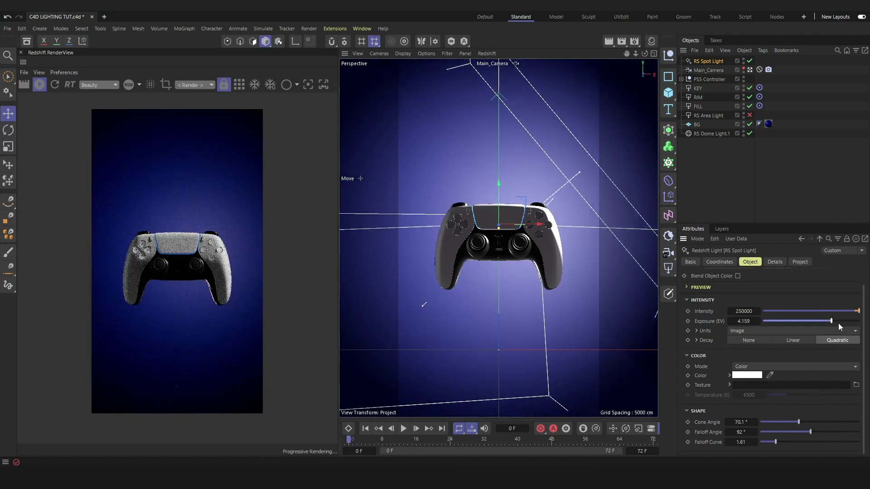
pyautogui.click(838, 321)
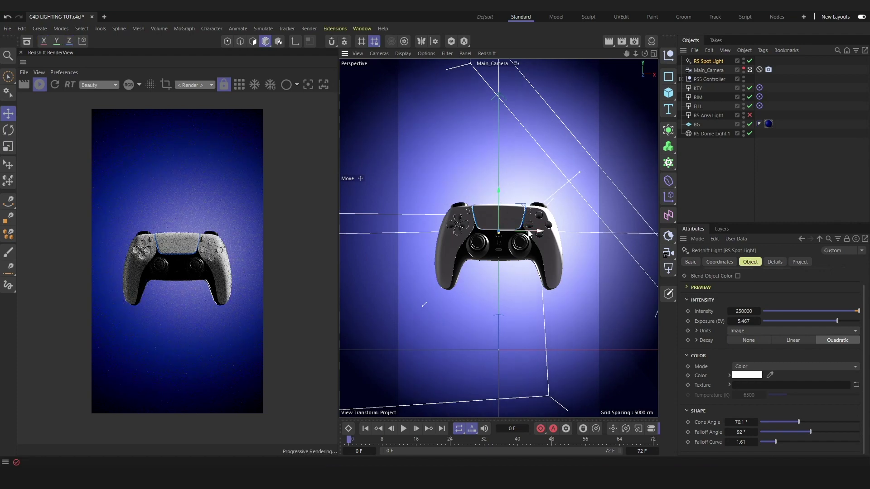
# Step: Slide the spotlight sideways along X behind the controller, then show the BG plane's coordinates
pyautogui.moveTo(531, 228); pyautogui.dragTo(458, 225)
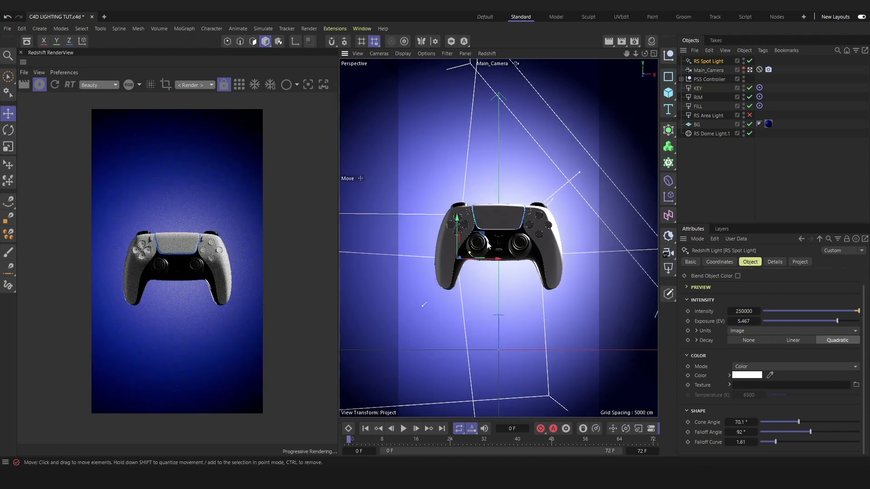
pyautogui.moveTo(499, 257); pyautogui.dragTo(523, 262)
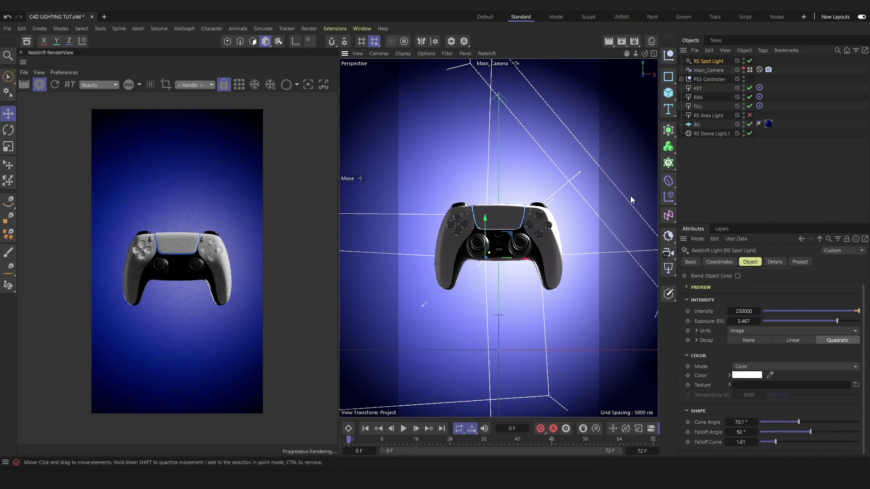
pyautogui.click(699, 124)
pyautogui.click(725, 263)
# Step: Rotate the BG plane to 0° pitch and 180° heading
pyautogui.doubleClick(781, 305)
pyautogui.write('0')
pyautogui.press('Return')
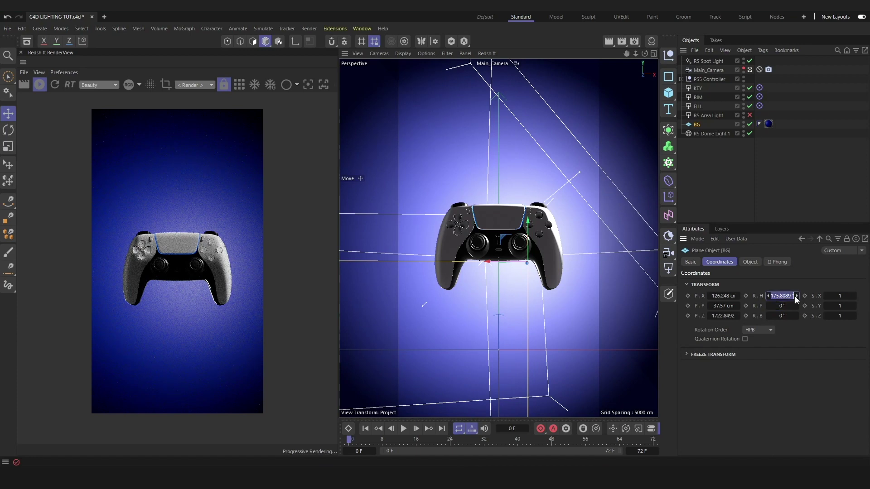
pyautogui.write('180')
pyautogui.press('Return')
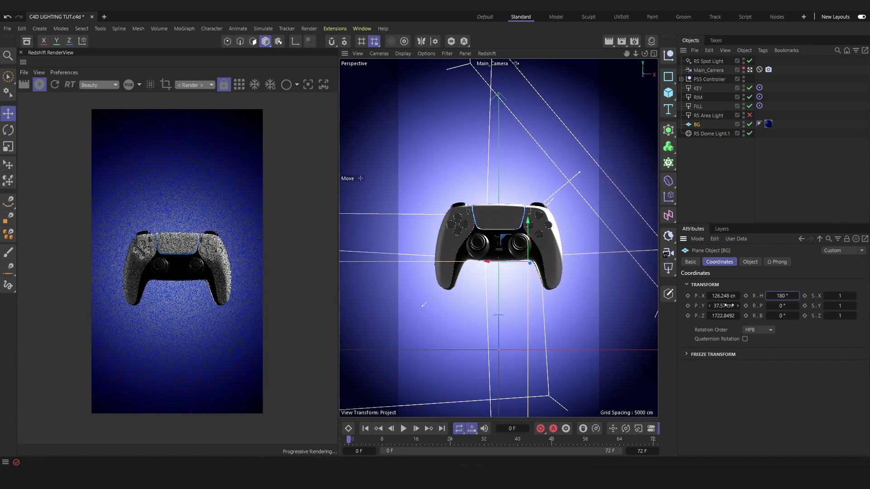
# Step: Nudge the RS Spot Light's position and shift the RIM light along X
pyautogui.click(710, 61)
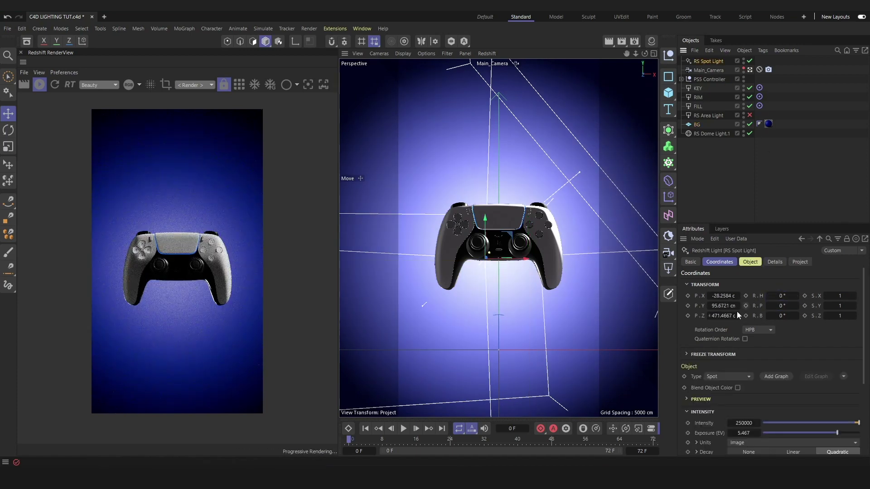
pyautogui.moveTo(734, 306); pyautogui.dragTo(726, 306)
pyautogui.click(698, 97)
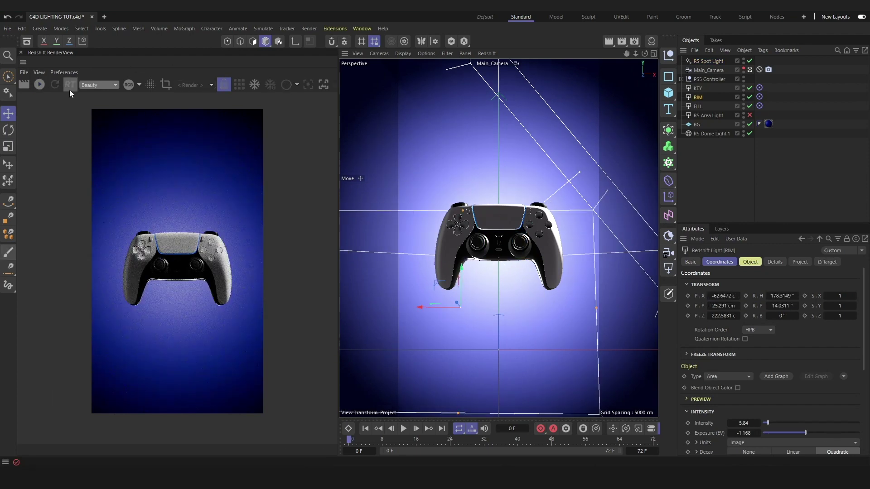
pyautogui.moveTo(437, 310); pyautogui.dragTo(412, 299)
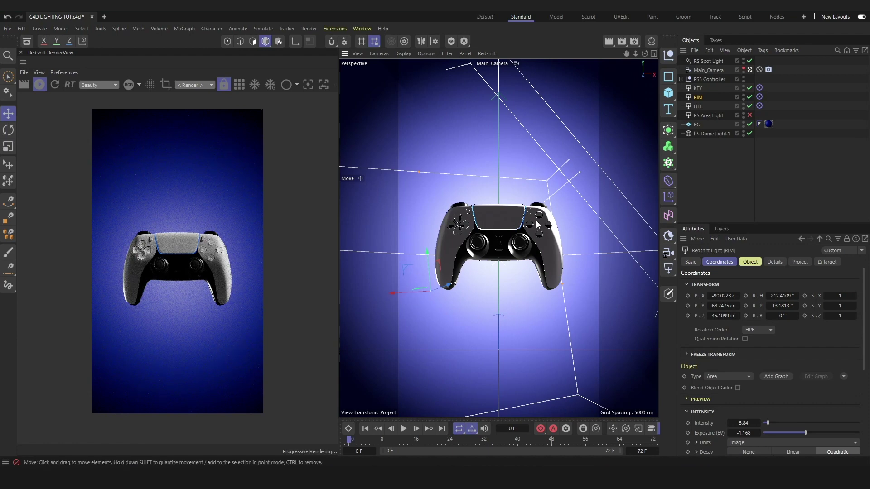
pyautogui.click(698, 106)
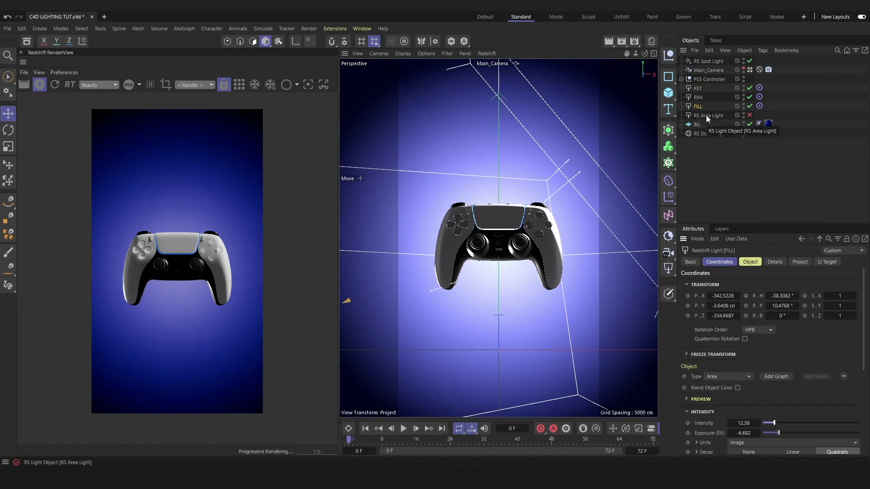
# Step: Drag the KEY light's intensity up to roughly 10, then stop the live IPR render
pyautogui.click(698, 89)
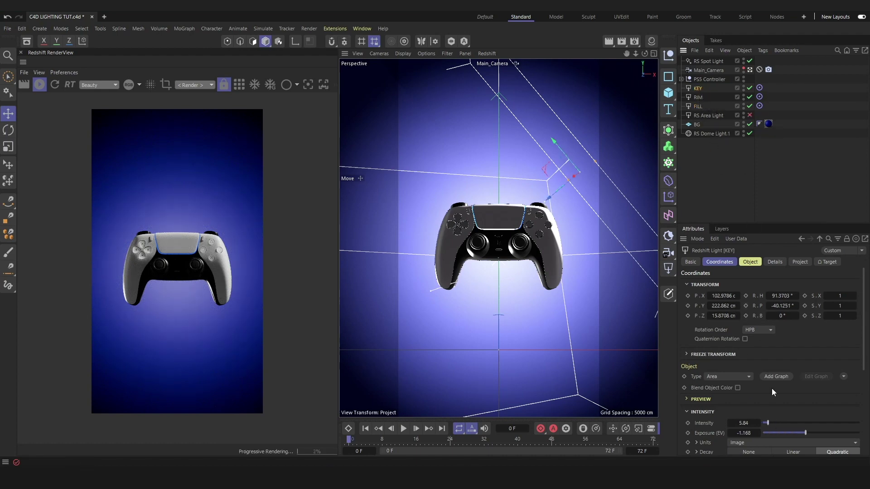
pyautogui.moveTo(770, 423); pyautogui.dragTo(777, 422)
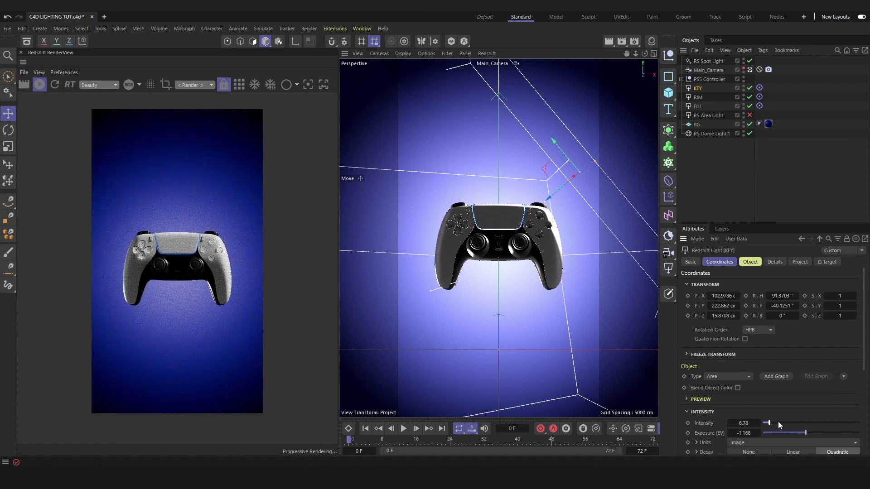
pyautogui.click(778, 422)
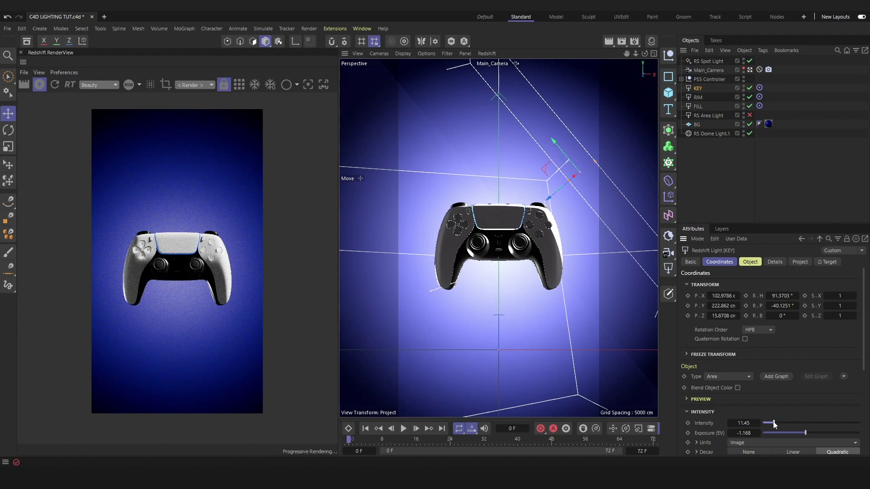
pyautogui.moveTo(776, 423); pyautogui.dragTo(774, 423)
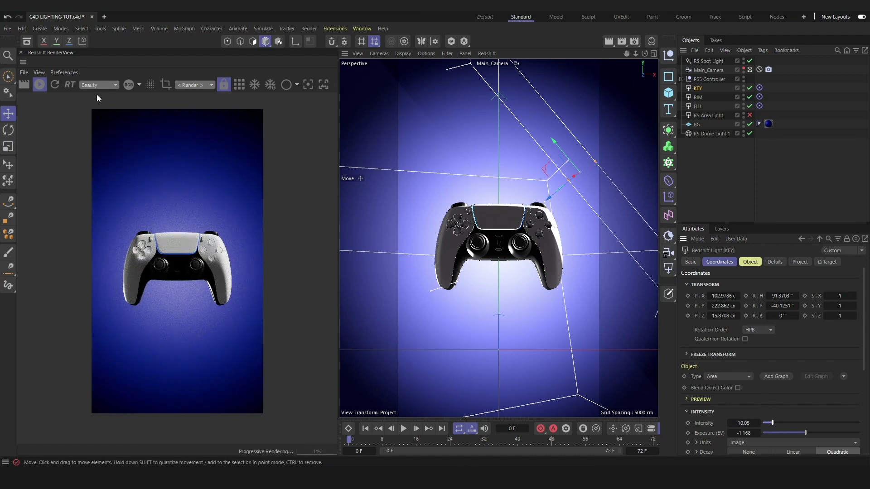
pyautogui.click(38, 85)
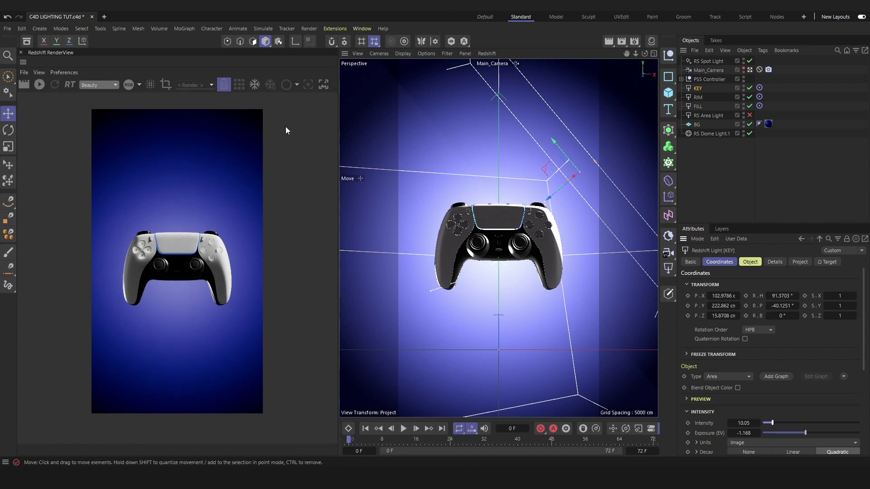
# Step: Enable the RenderView LUT post effect using Advantix_400 at strength 0.593
pyautogui.moveTo(339, 149); pyautogui.dragTo(572, 167)
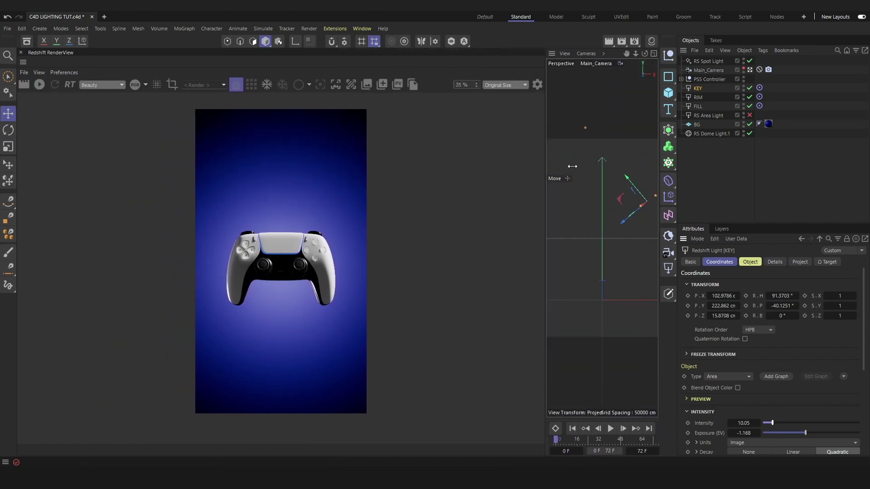
pyautogui.click(538, 85)
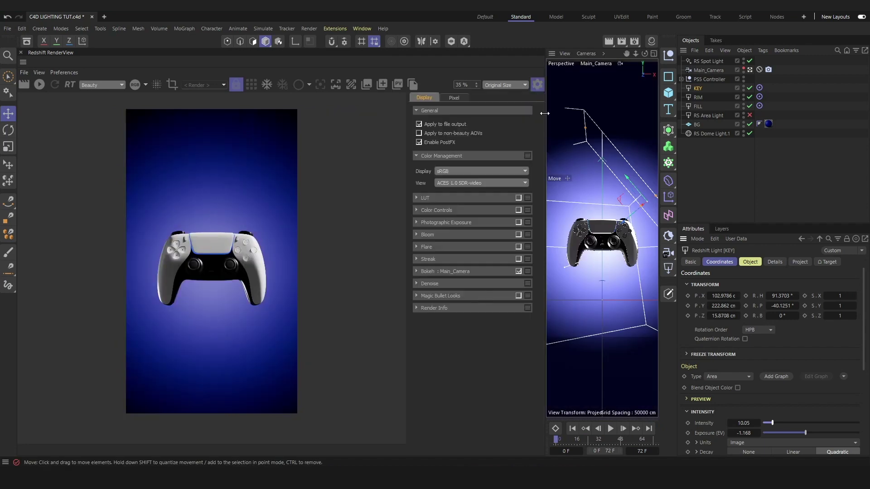
pyautogui.click(423, 198)
pyautogui.click(518, 198)
pyautogui.click(419, 244)
pyautogui.click(512, 225)
pyautogui.click(496, 245)
pyautogui.moveTo(506, 254); pyautogui.dragTo(457, 256)
pyautogui.click(416, 198)
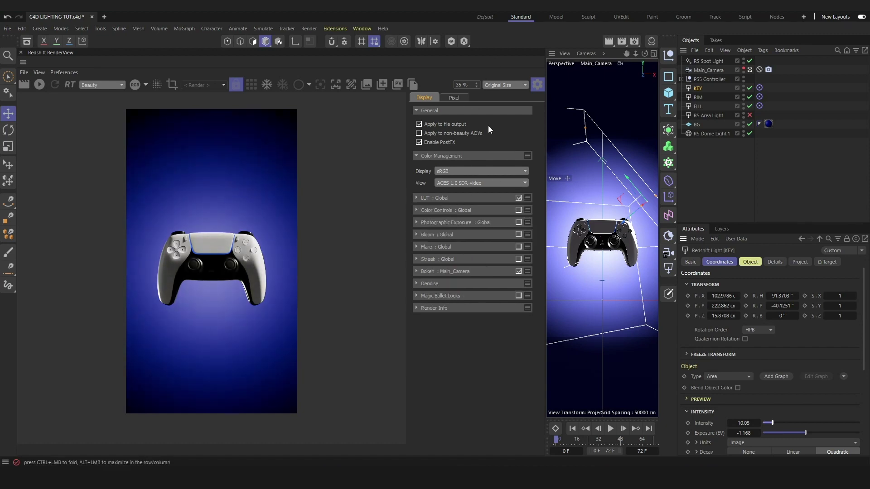
# Step: Try photographic exposure with ISO 30, shutter ratio 110, f-stop 7.759 and more vignetting, then disable it
pyautogui.click(519, 222)
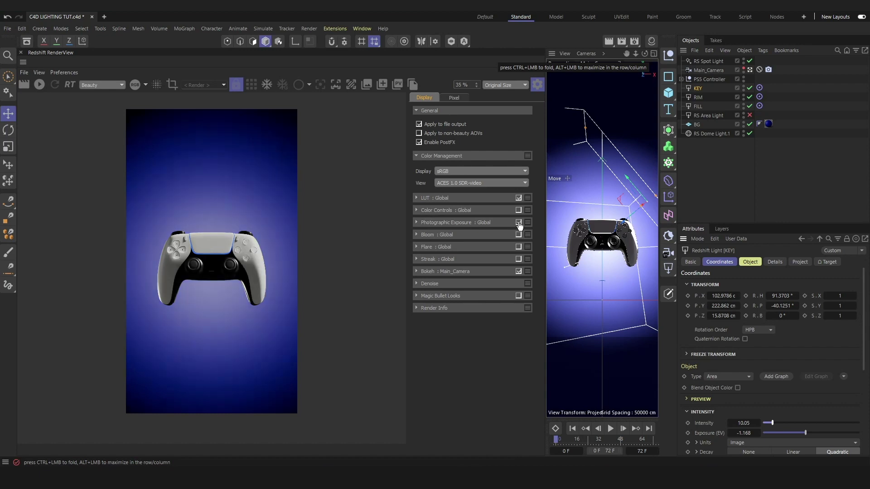
pyautogui.click(416, 222)
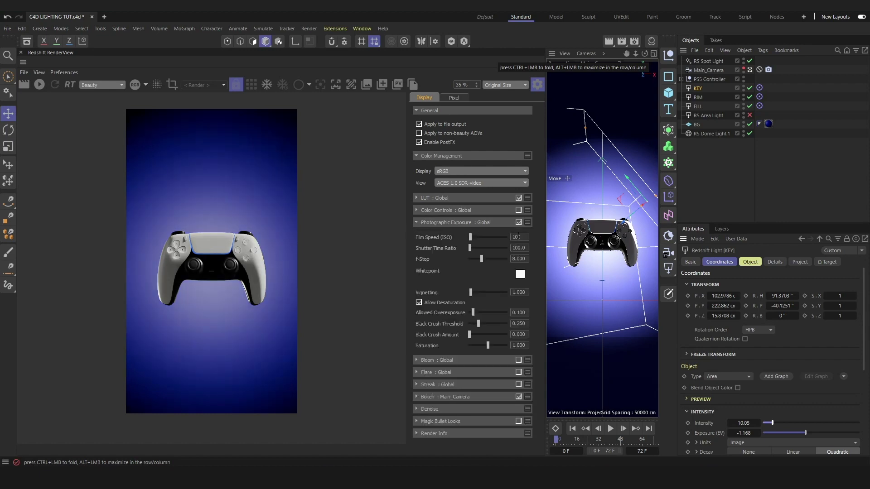
pyautogui.write('30')
pyautogui.press('Return')
pyautogui.click(519, 246)
pyautogui.write('110')
pyautogui.press('Return')
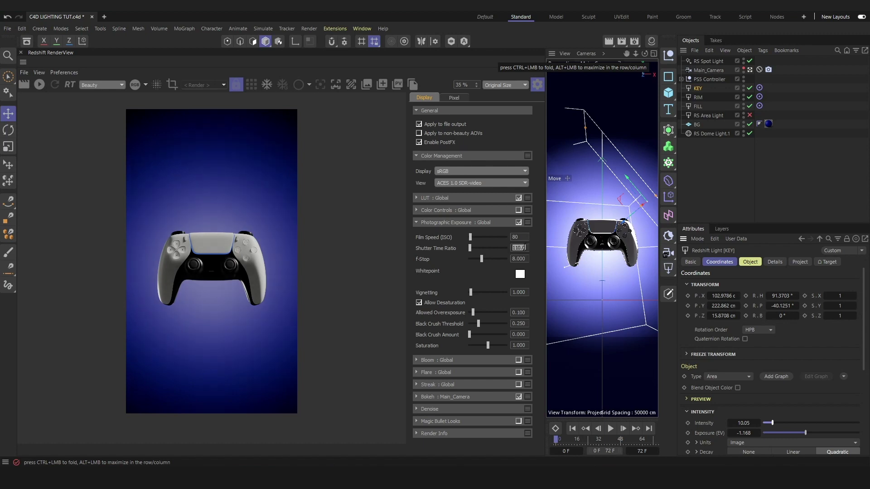
pyautogui.click(483, 260)
pyautogui.moveTo(483, 260); pyautogui.dragTo(481, 261)
pyautogui.moveTo(471, 293); pyautogui.dragTo(471, 339)
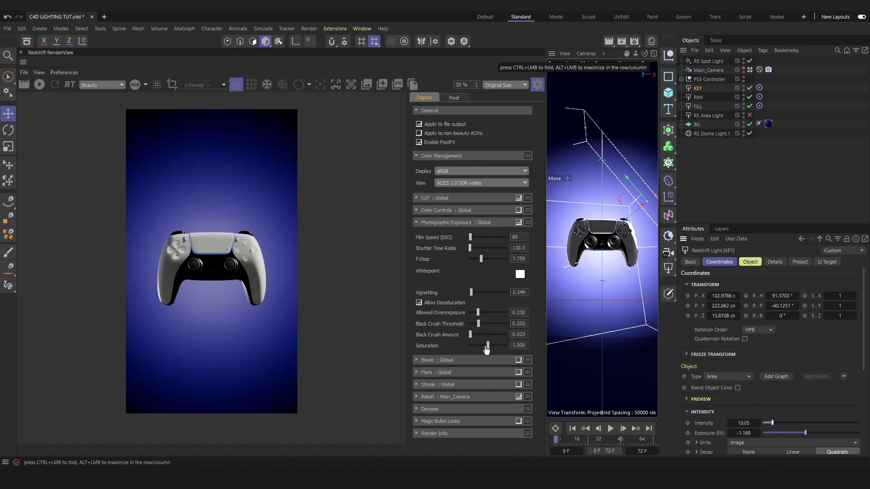
pyautogui.click(423, 224)
pyautogui.click(518, 222)
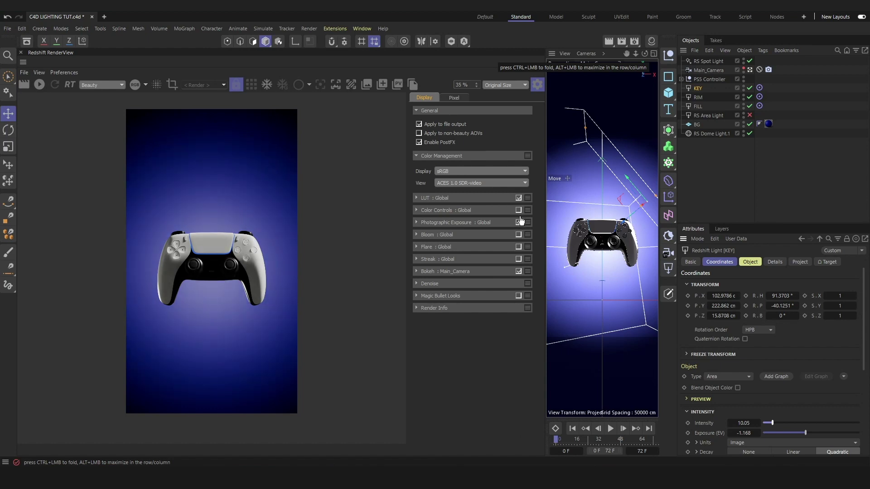
# Step: Enable Color Controls with exposure 0.24 and an added tone-curve point, comparing on and off
pyautogui.click(415, 210)
pyautogui.click(520, 213)
pyautogui.moveTo(473, 226); pyautogui.dragTo(474, 237)
pyautogui.click(498, 282)
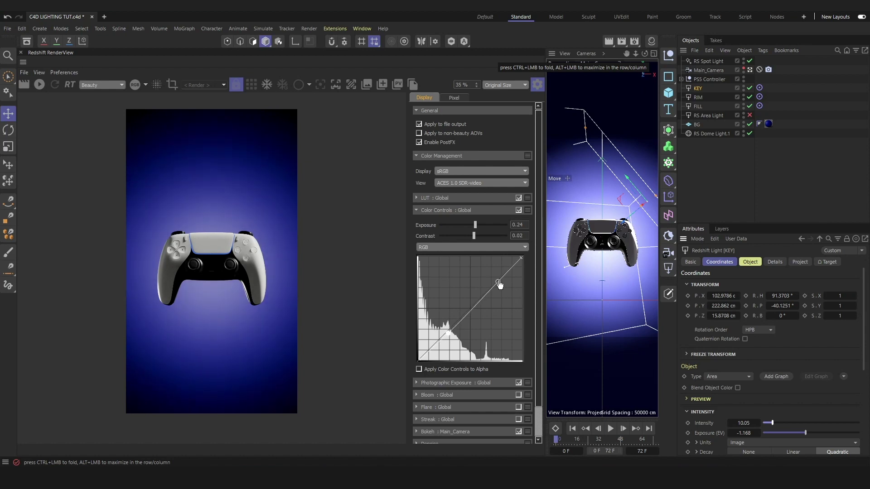
pyautogui.moveTo(498, 283); pyautogui.dragTo(499, 284)
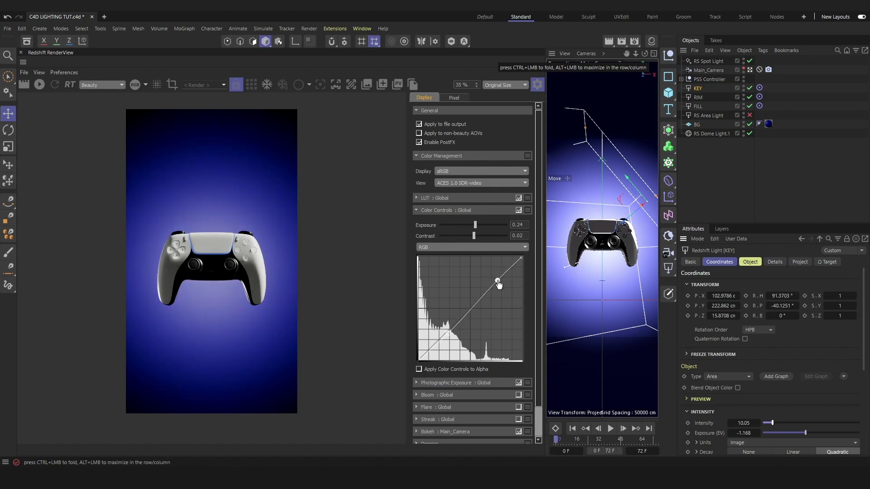
pyautogui.click(518, 210)
pyautogui.click(519, 211)
pyautogui.click(518, 211)
pyautogui.click(519, 211)
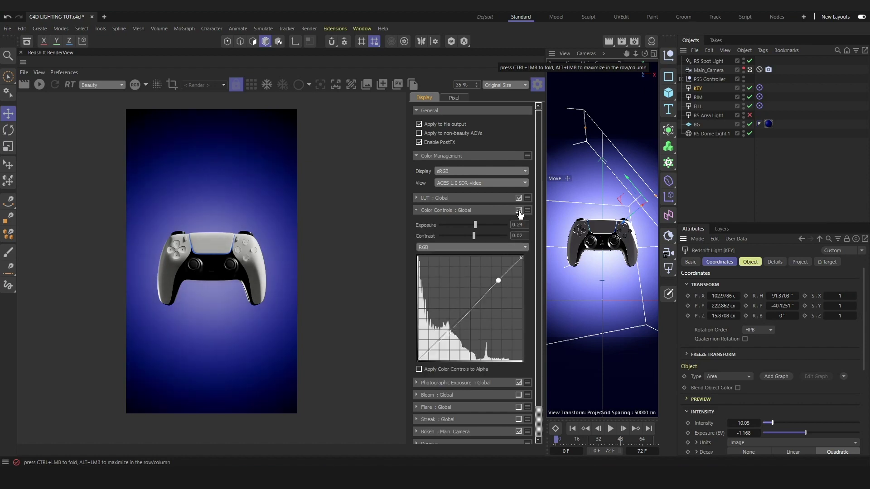
pyautogui.click(417, 211)
# Step: Try bloom at about 0.5 intensity, compare the render, then leave bloom off
pyautogui.click(519, 234)
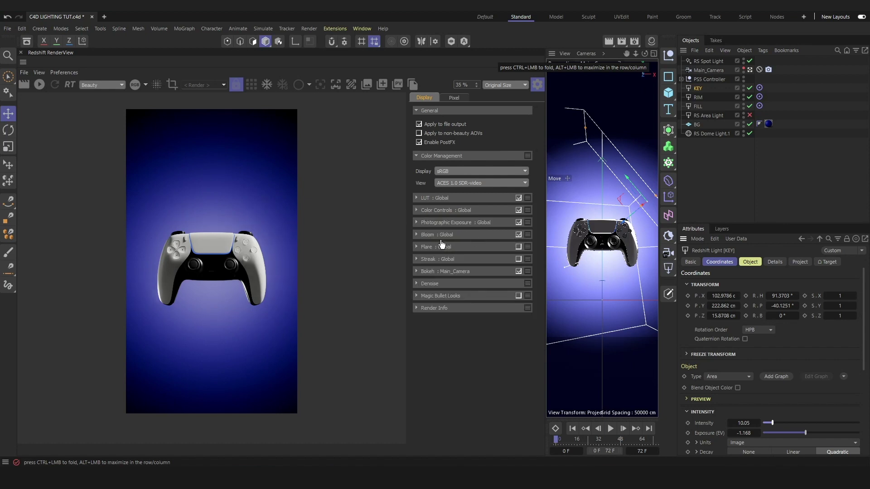
pyautogui.click(417, 235)
pyautogui.moveTo(453, 296); pyautogui.dragTo(459, 295)
pyautogui.click(519, 234)
pyautogui.click(518, 236)
pyautogui.click(517, 236)
pyautogui.click(516, 236)
pyautogui.click(515, 235)
pyautogui.click(416, 235)
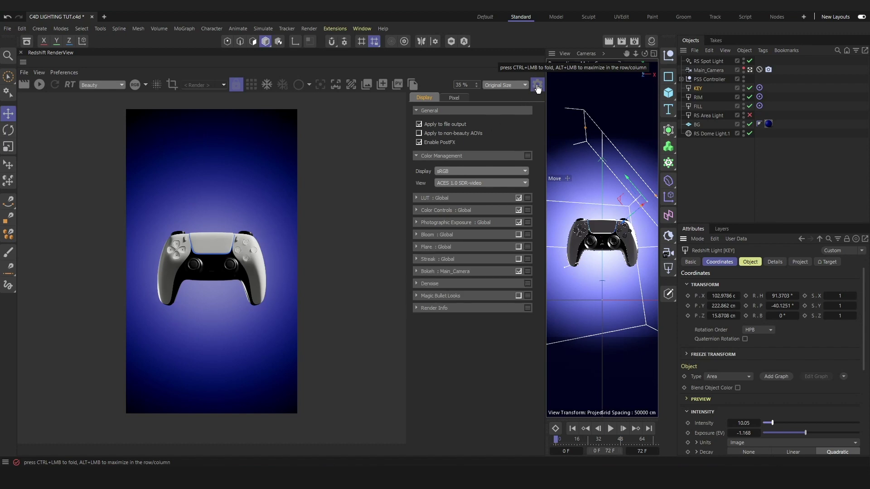